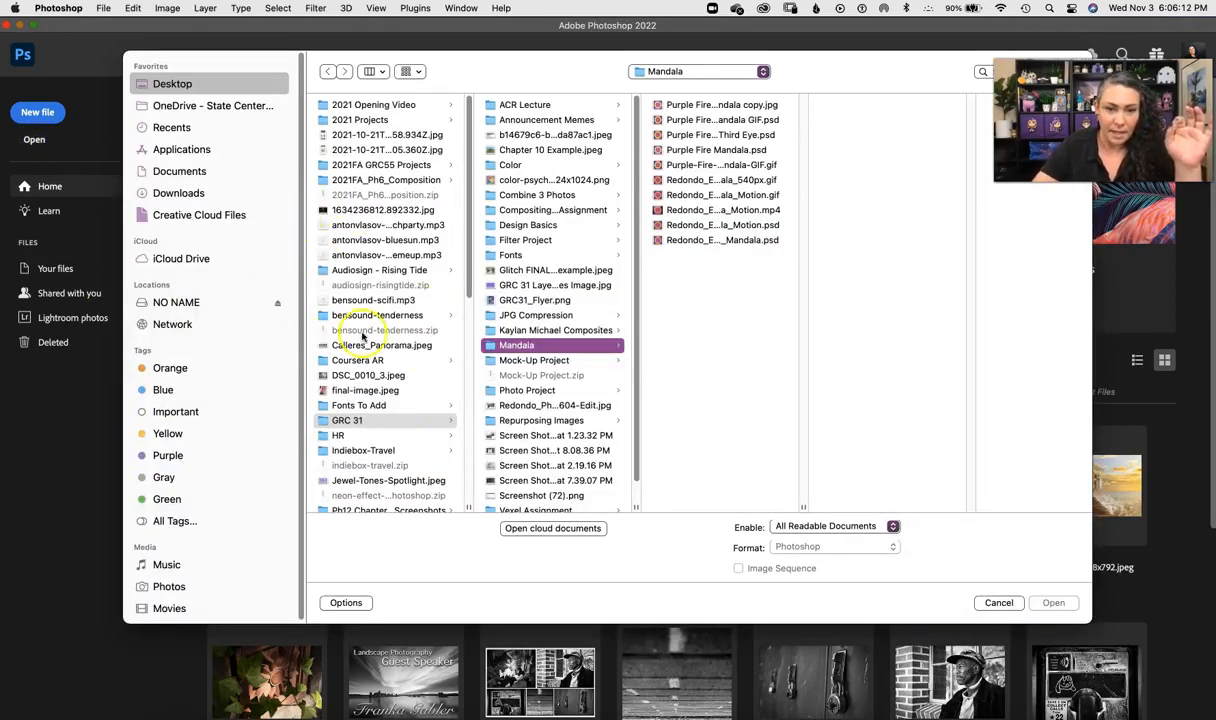
Step: Open all six ARW raw photos from the ACR Lecture folder together for raw processing
{"action": "left_click", "coordinate": [520, 104]}
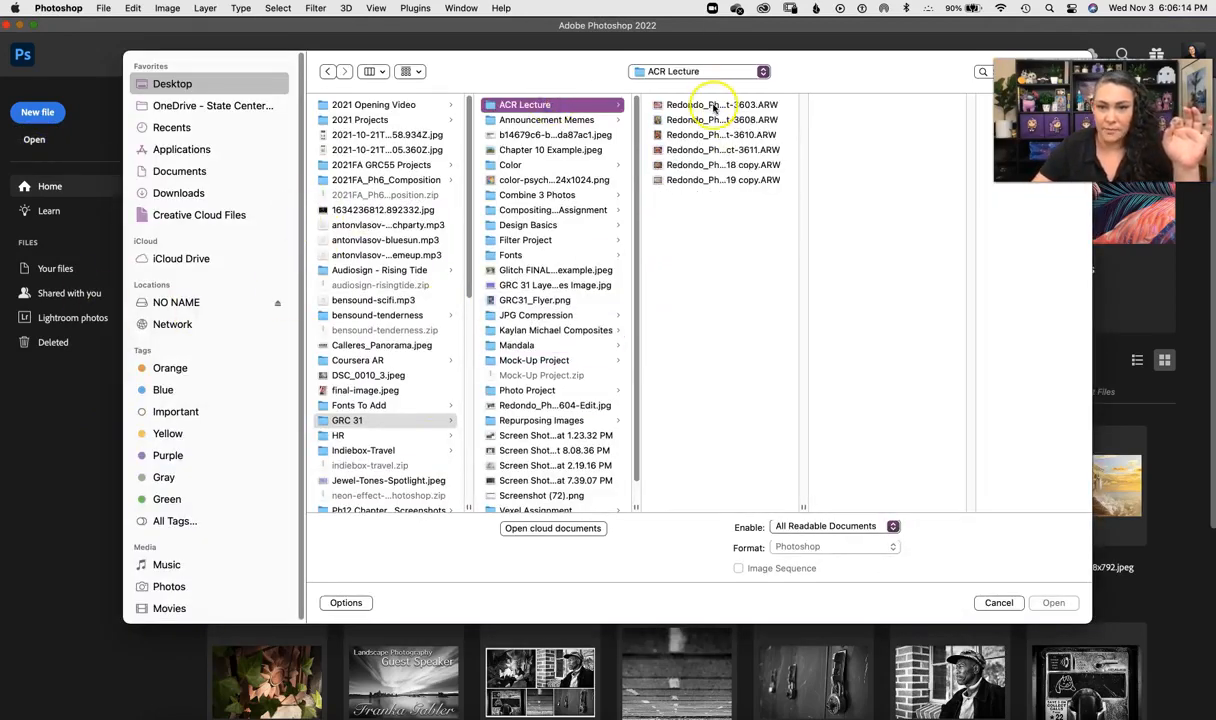
{"action": "left_click", "coordinate": [713, 106]}
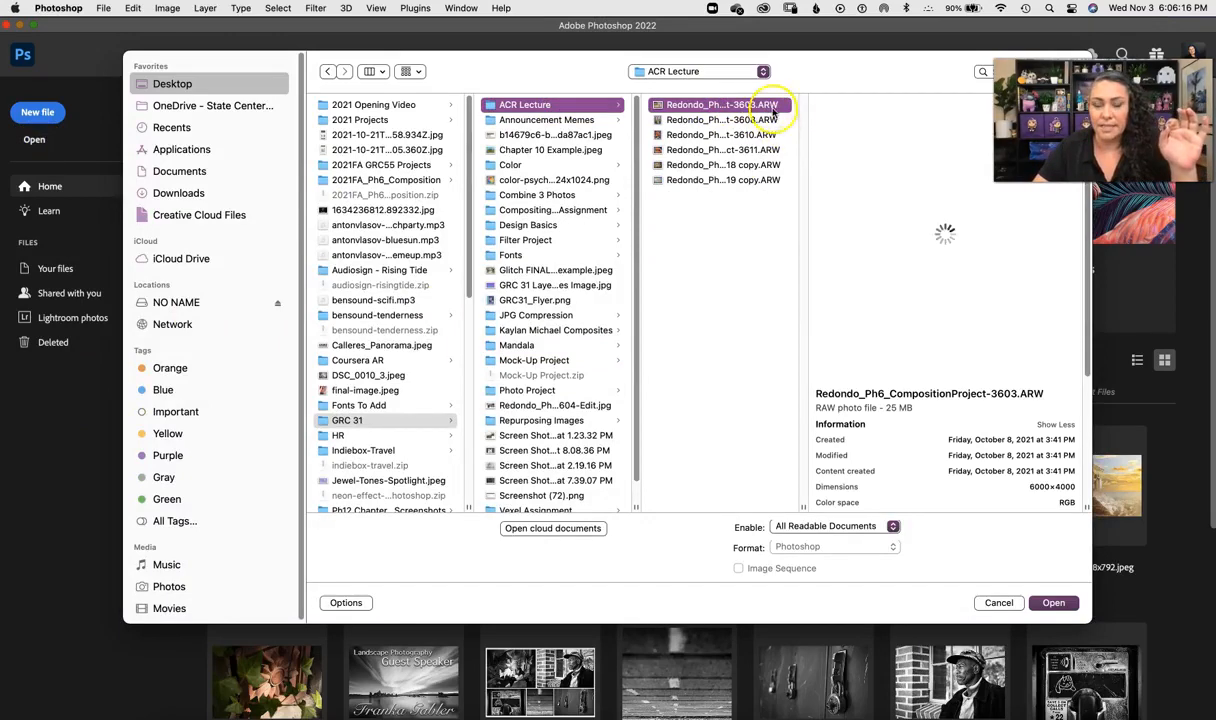
{"action": "left_click_drag", "start_coordinate": [828, 68], "coordinate": [731, 66]}
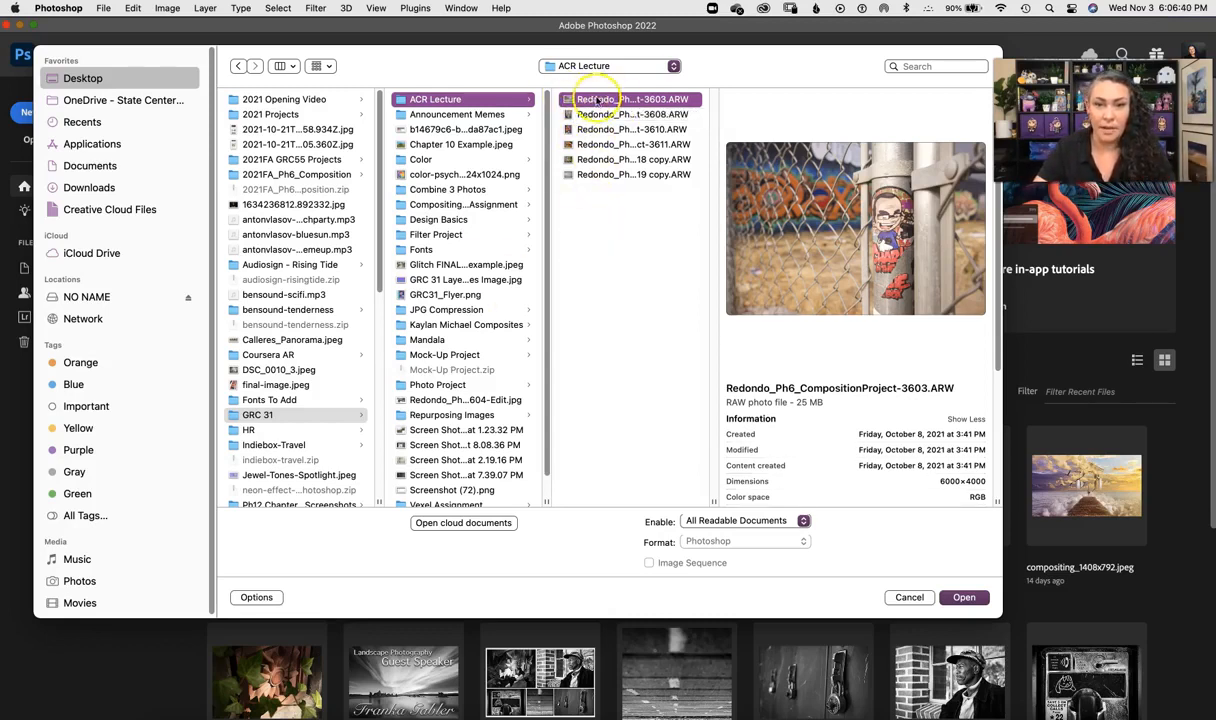
{"action": "left_click", "coordinate": [597, 176], "text": "shift"}
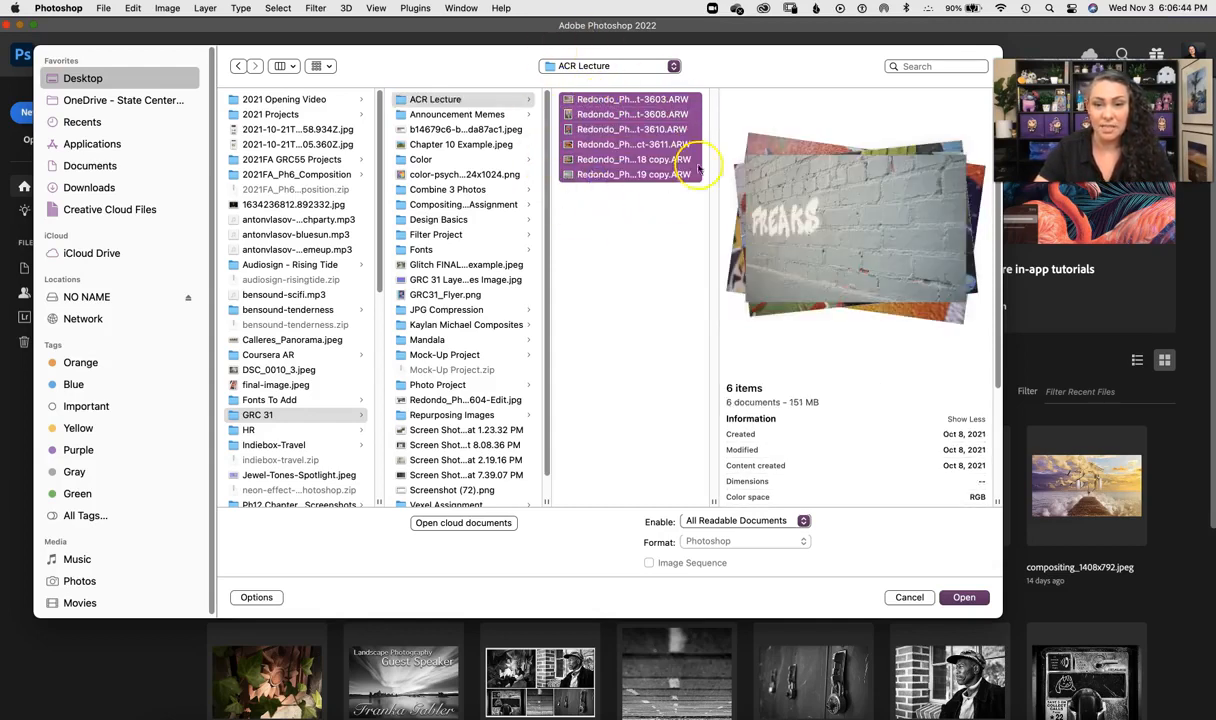
{"action": "left_click", "coordinate": [964, 598]}
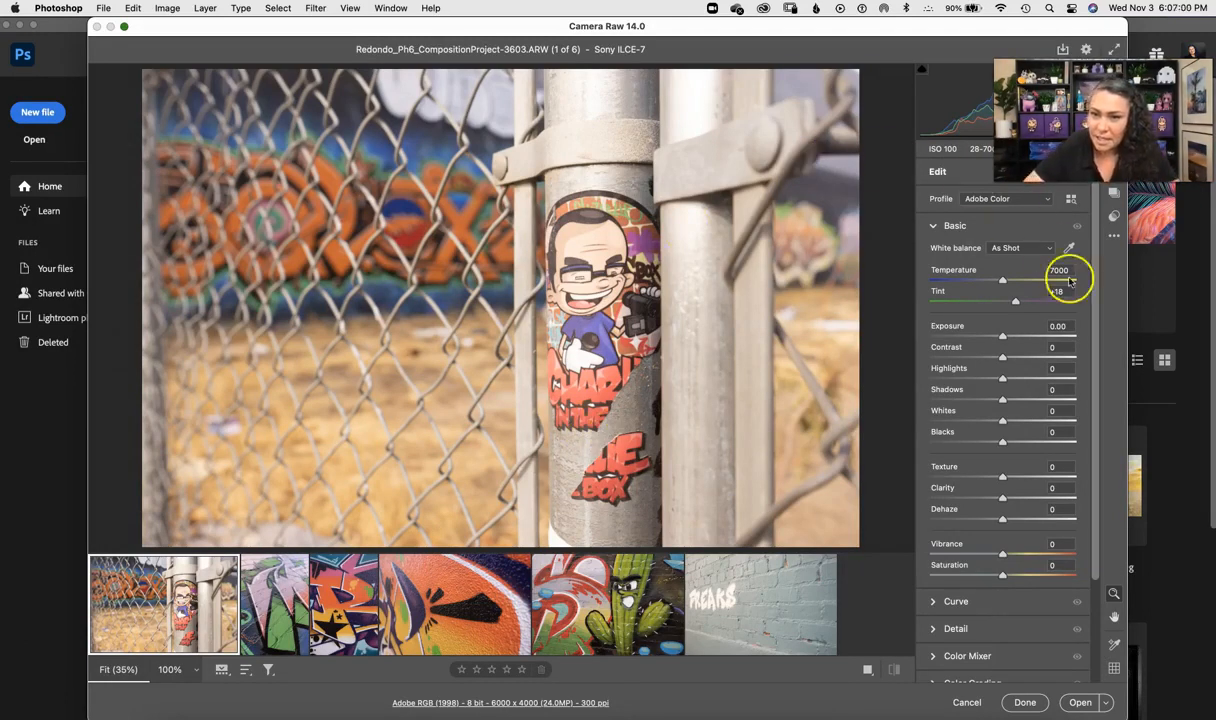
Step: Move the Camera Raw window aside and look over the adjustment sections, including Basic and Detail
{"action": "left_click_drag", "start_coordinate": [1093, 273], "coordinate": [1094, 275]}
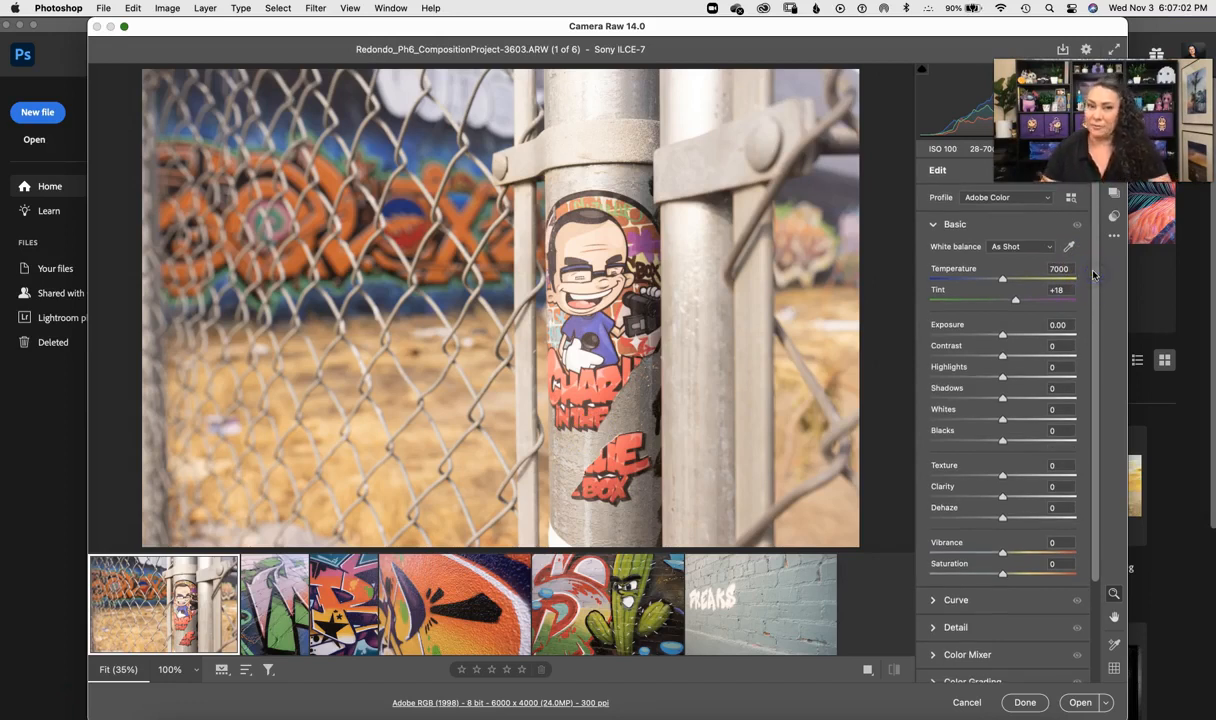
{"action": "left_click_drag", "start_coordinate": [776, 26], "coordinate": [688, 20]}
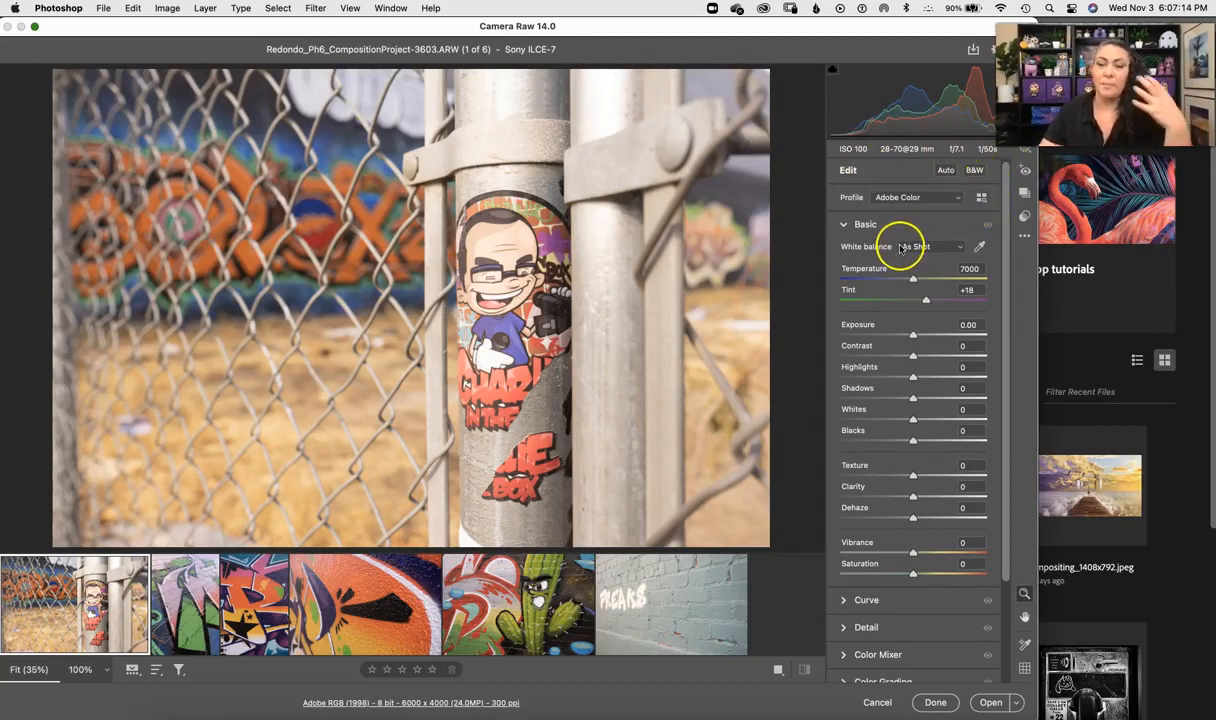
{"action": "left_click_drag", "start_coordinate": [1005, 207], "coordinate": [1006, 201]}
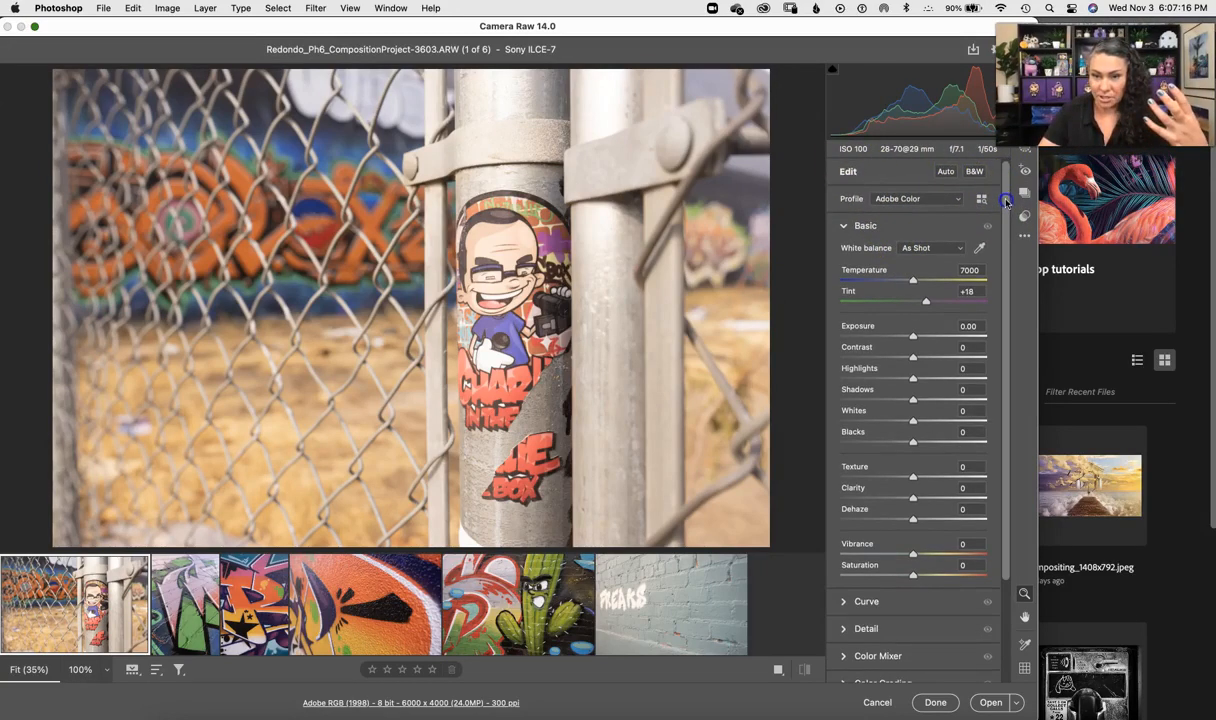
{"action": "left_click", "coordinate": [844, 228]}
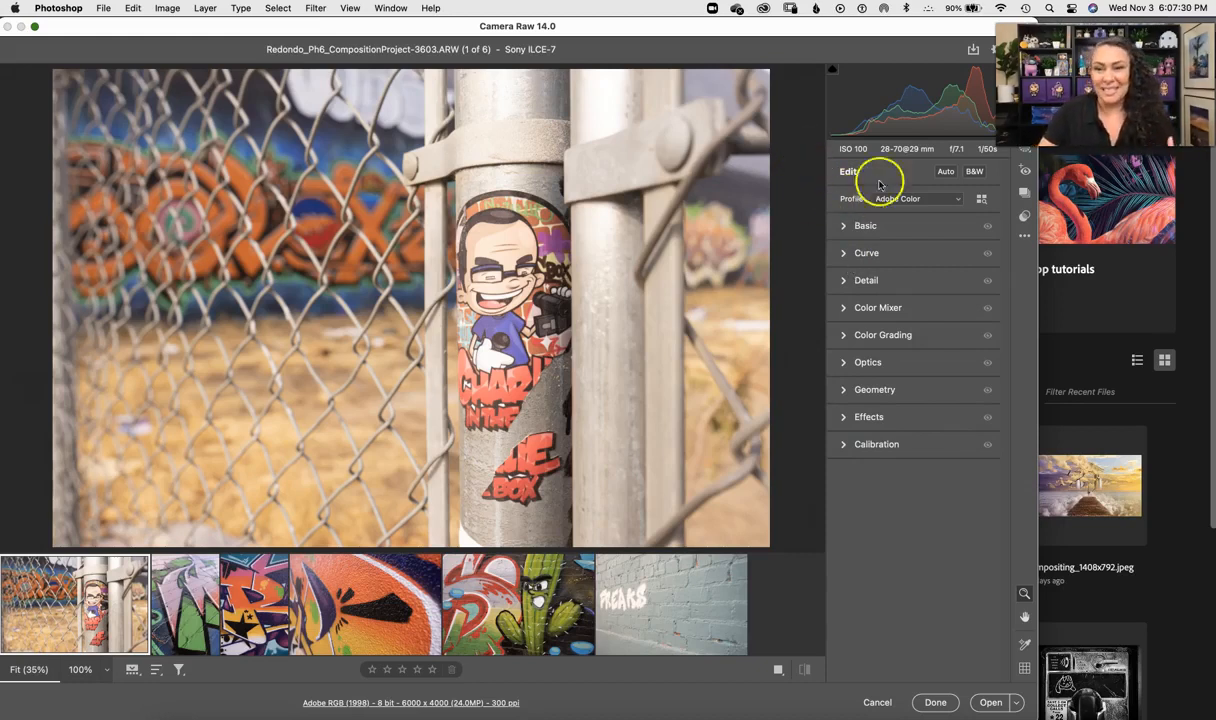
{"action": "left_click", "coordinate": [843, 282]}
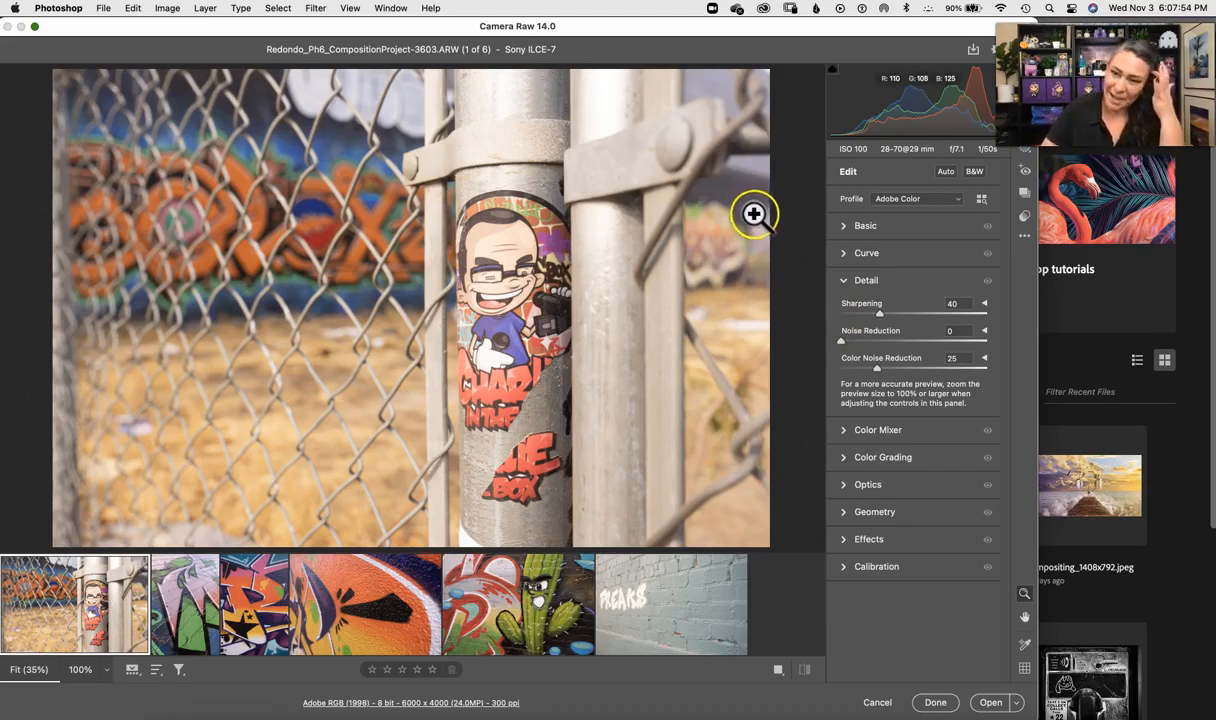
{"action": "left_click", "coordinate": [843, 228]}
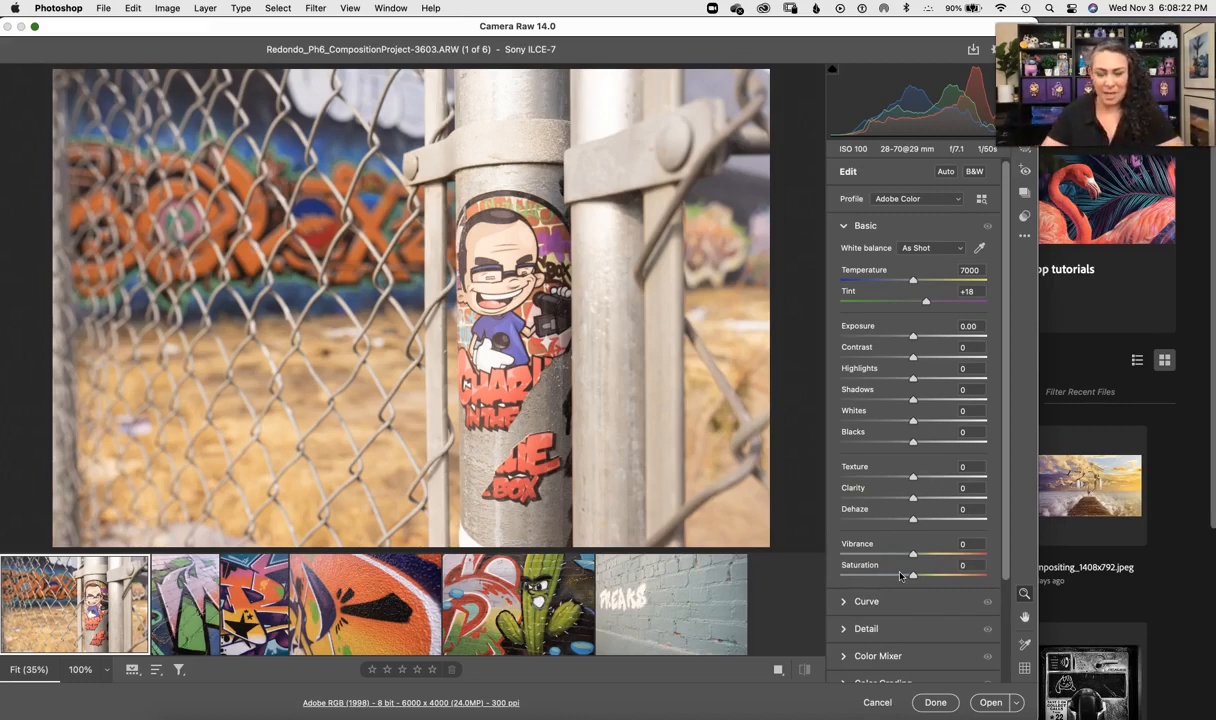
Step: Try the Adobe Landscape and Adobe Portrait profiles on the fence photo and return to Adobe Color
{"action": "left_click", "coordinate": [956, 200]}
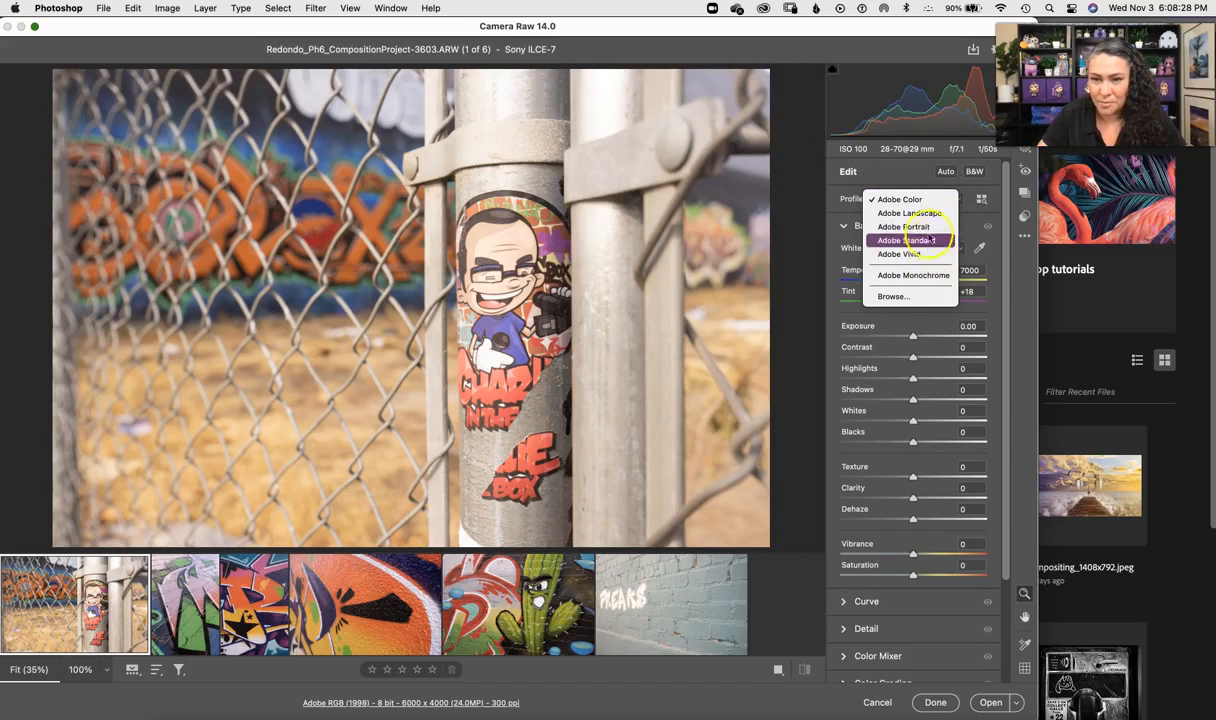
{"action": "left_click", "coordinate": [925, 214]}
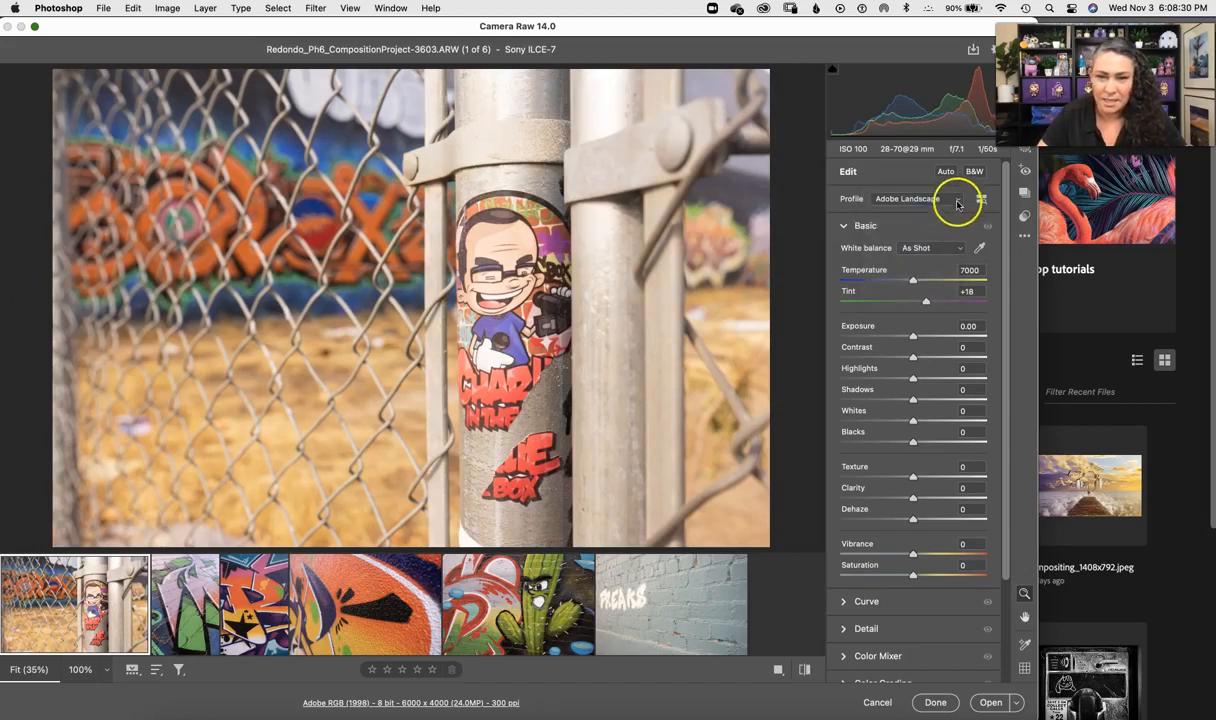
{"action": "left_click", "coordinate": [957, 203]}
{"action": "left_click", "coordinate": [905, 215]}
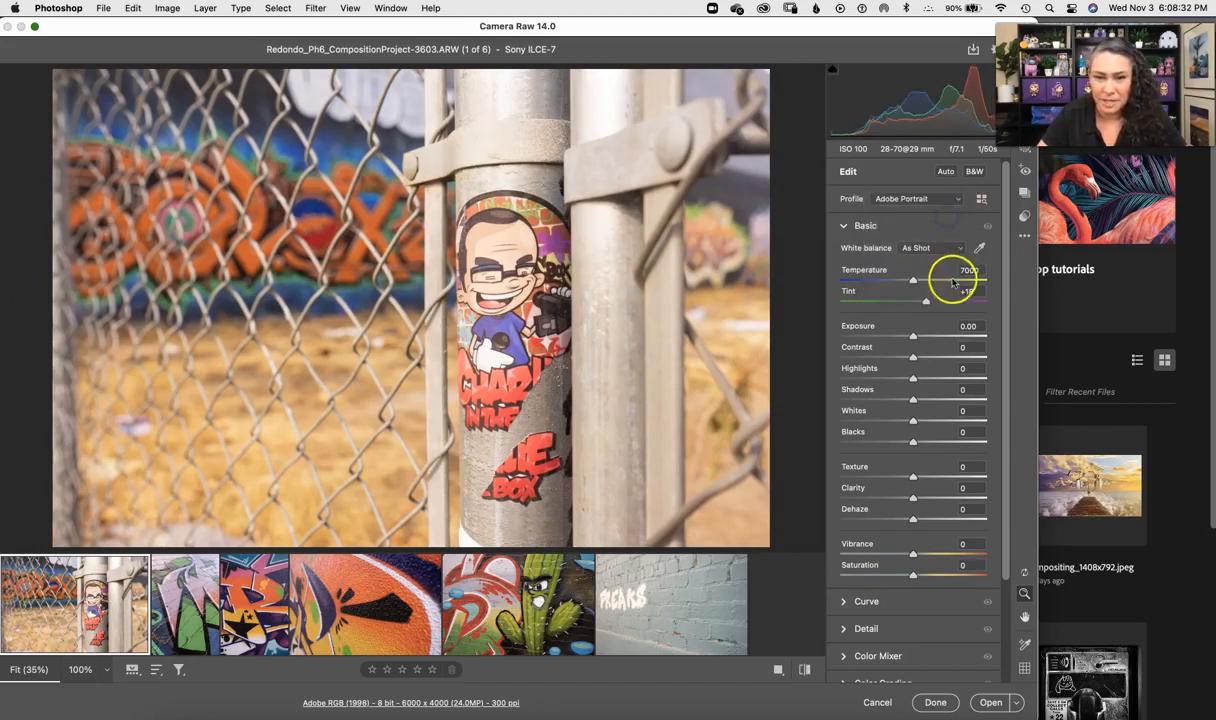
{"action": "left_click", "coordinate": [955, 201]}
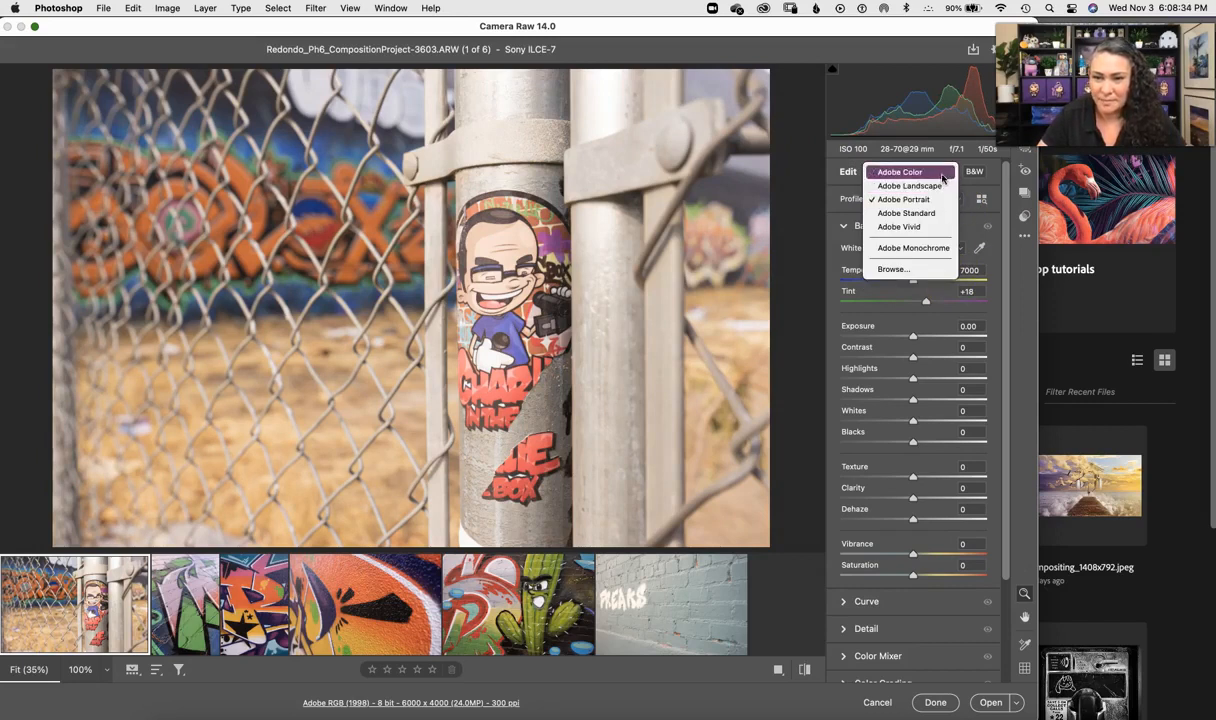
{"action": "left_click", "coordinate": [943, 175]}
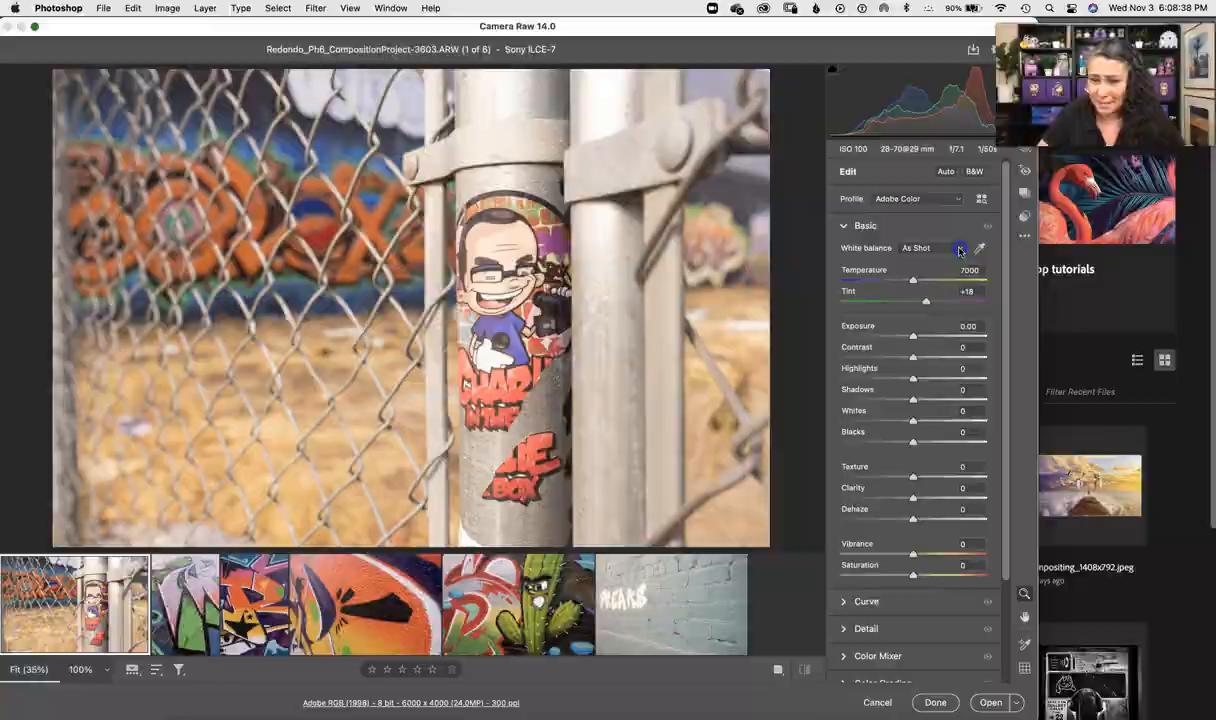
Step: Look through the white balance presets and manually set the temperature to 6750 and the tint to +26
{"action": "left_click", "coordinate": [956, 252]}
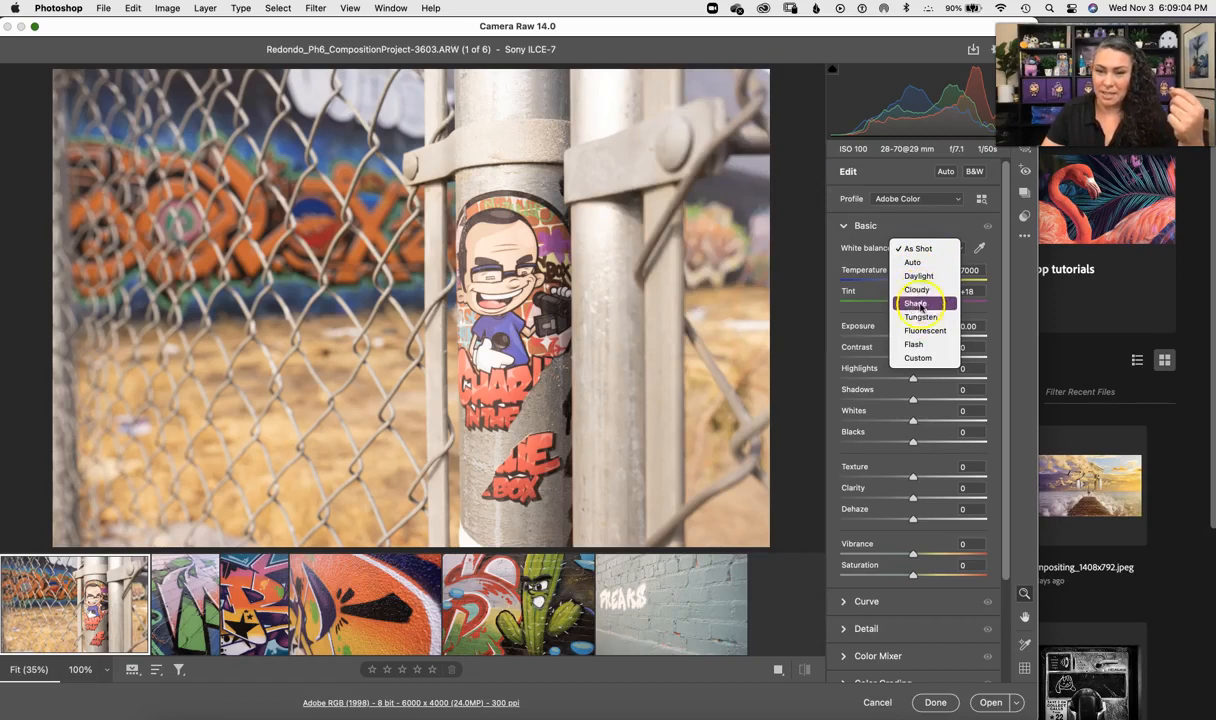
{"action": "left_click", "coordinate": [930, 227]}
{"action": "mouse_move", "coordinate": [918, 283]}
{"action": "left_mouse_down"}
{"action": "mouse_move", "coordinate": [858, 284]}
{"action": "mouse_move", "coordinate": [909, 281]}
{"action": "left_mouse_up"}
{"action": "mouse_move", "coordinate": [926, 301]}
{"action": "left_mouse_down"}
{"action": "mouse_move", "coordinate": [945, 305]}
{"action": "mouse_move", "coordinate": [855, 302]}
{"action": "mouse_move", "coordinate": [927, 308]}
{"action": "left_mouse_up"}
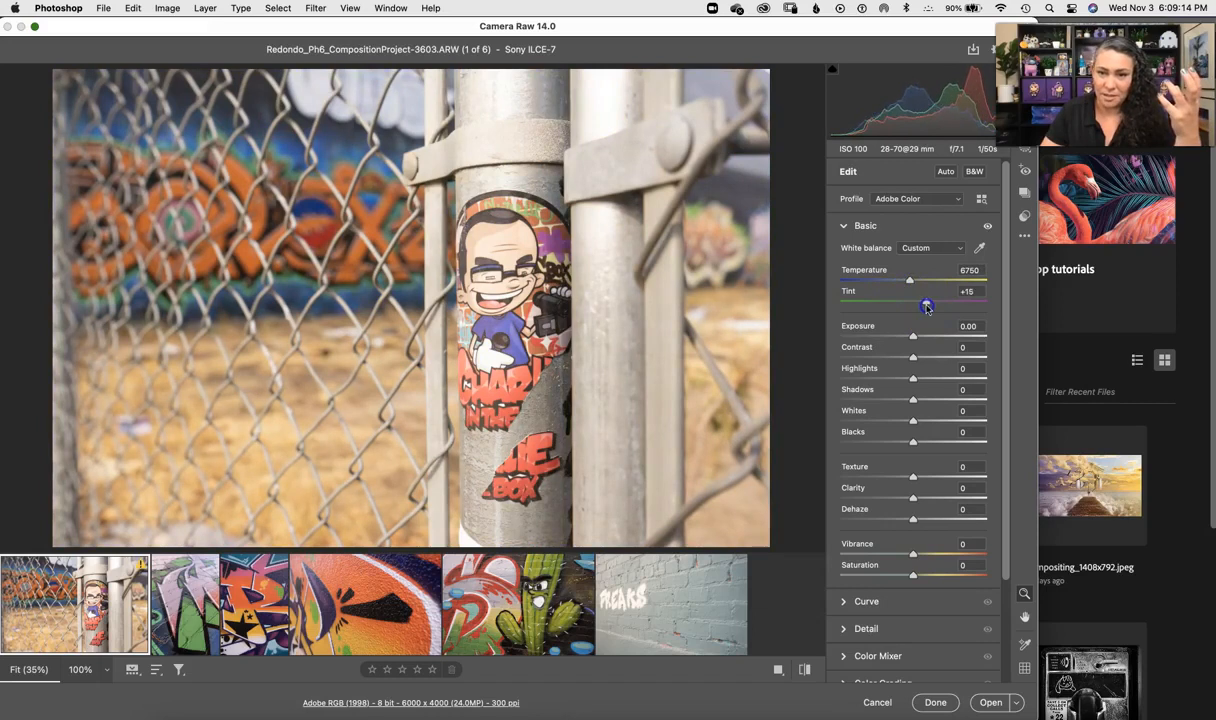
Step: Sample the white balance from the pale metal clamp and pole, ending at temperature 6100 and tint +6
{"action": "left_click", "coordinate": [979, 249]}
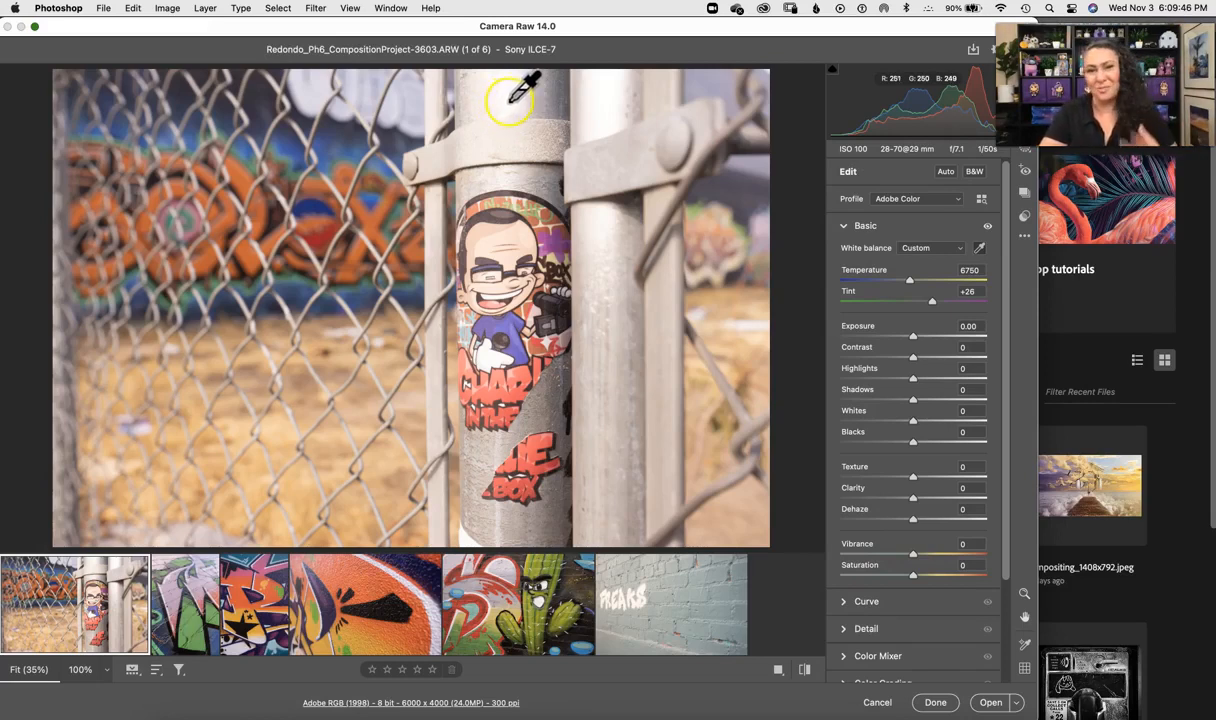
{"action": "left_click", "coordinate": [520, 142]}
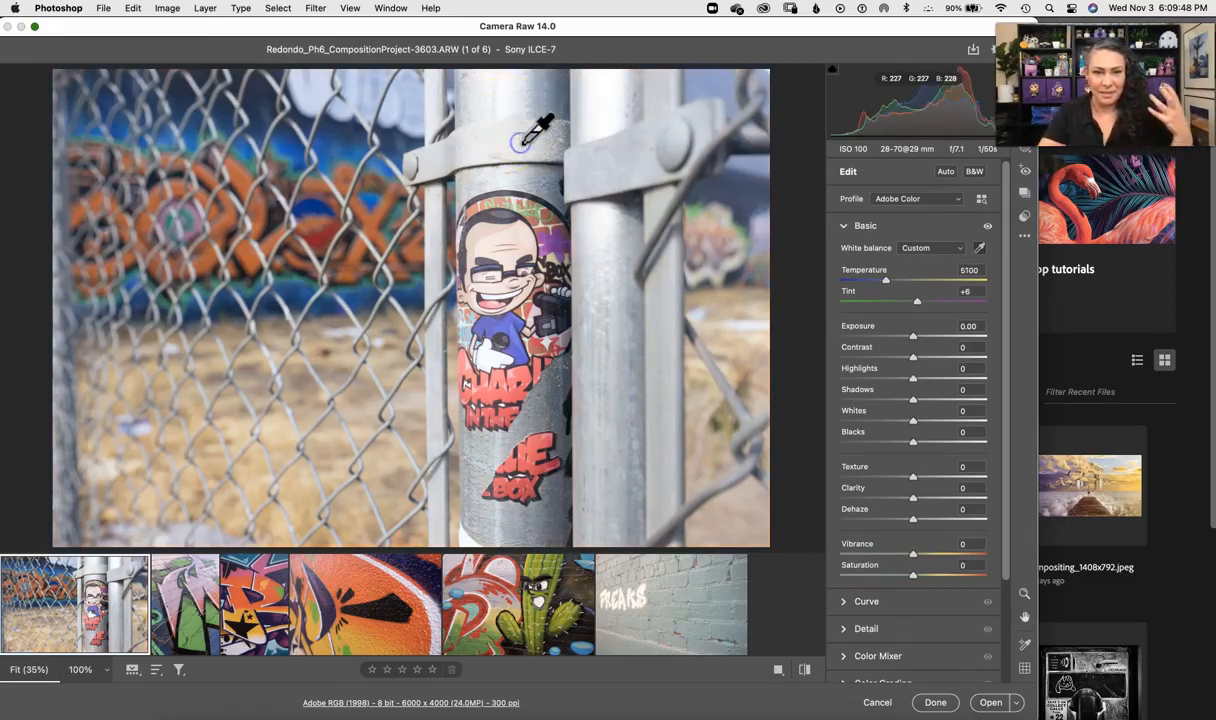
{"action": "left_click", "coordinate": [539, 110]}
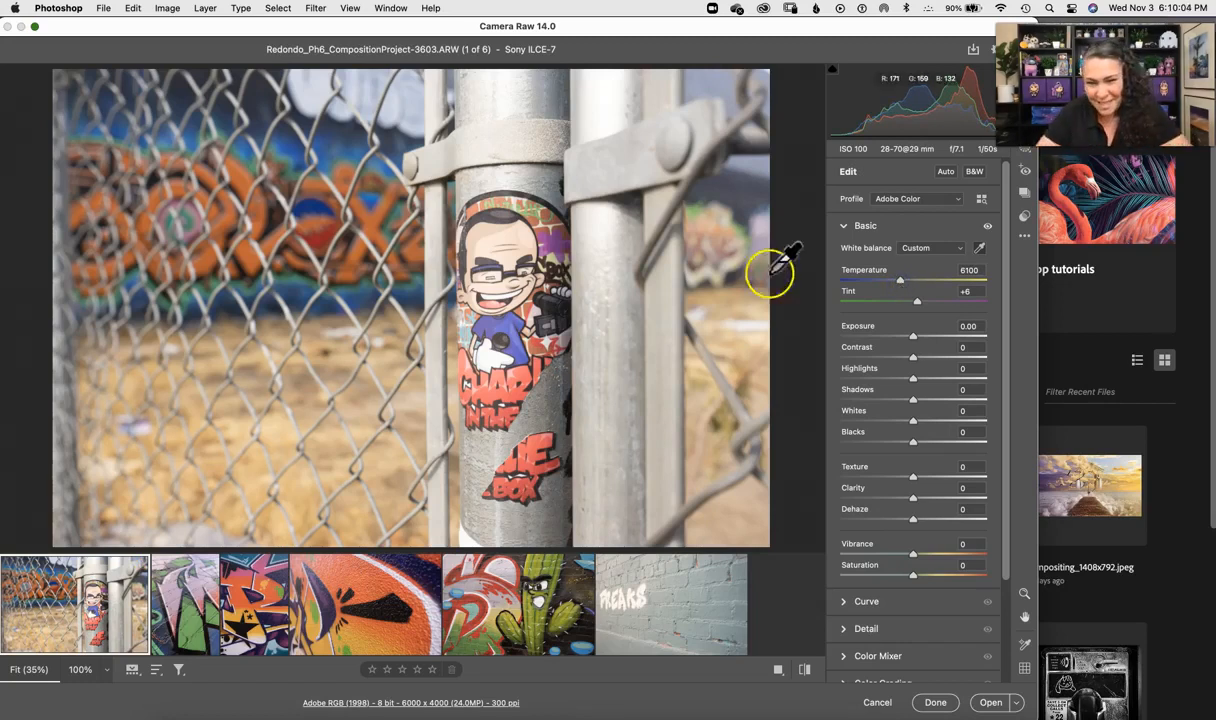
Step: Set Exposure to -0.35, Contrast +45, Highlights -46, Shadows -7, Whites -2, Blacks +1 and Texture +42 on the fence photo
{"action": "left_click_drag", "start_coordinate": [913, 336], "coordinate": [946, 357]}
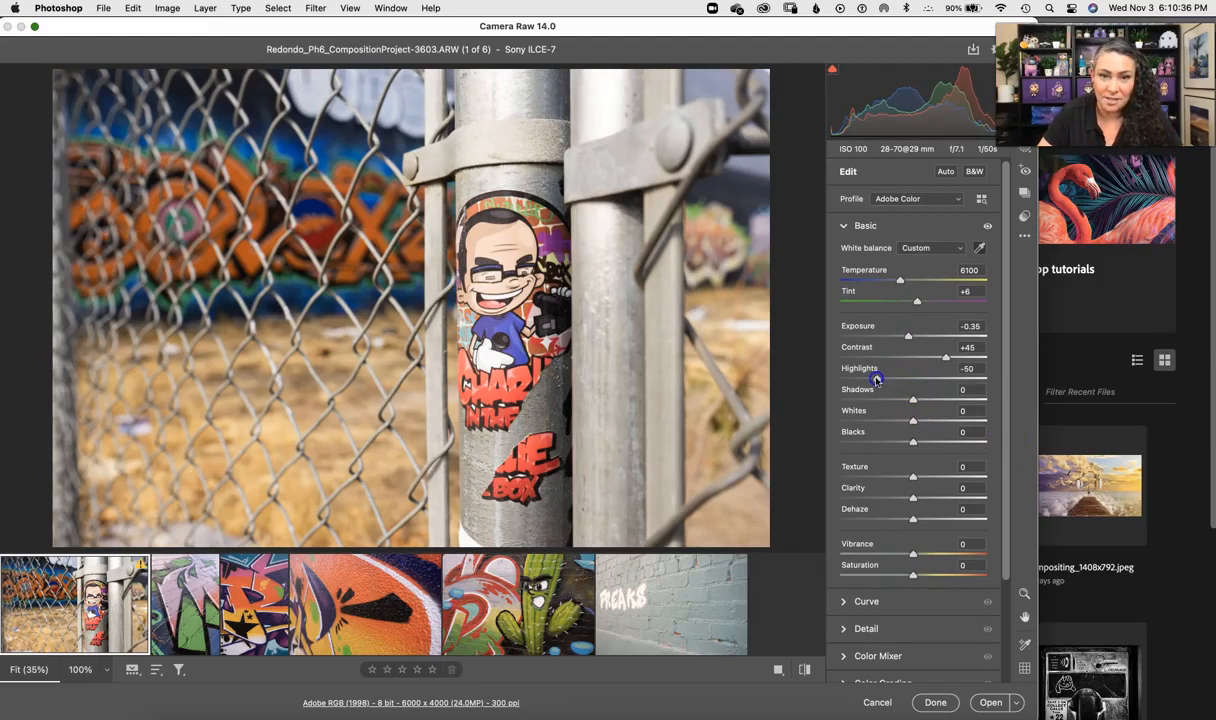
{"action": "mouse_move", "coordinate": [876, 380]}
{"action": "left_mouse_down"}
{"action": "mouse_move", "coordinate": [983, 393]}
{"action": "mouse_move", "coordinate": [882, 388]}
{"action": "left_mouse_up"}
{"action": "left_click", "coordinate": [911, 401]}
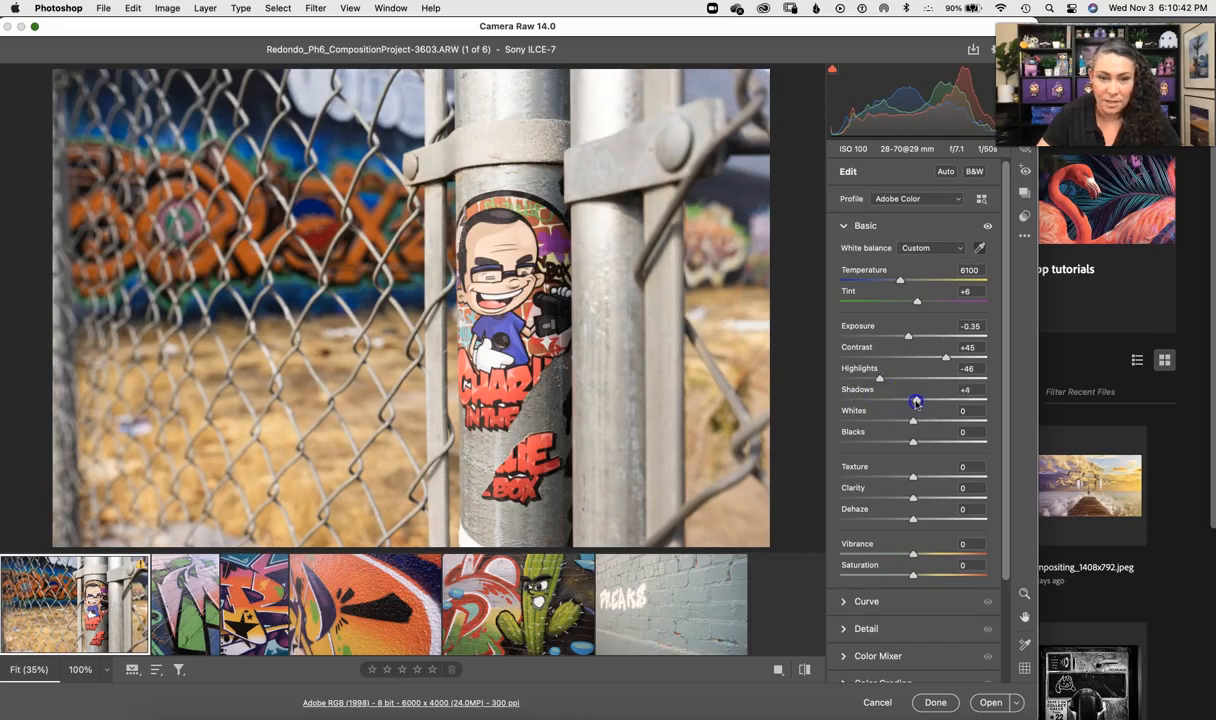
{"action": "left_click_drag", "start_coordinate": [933, 401], "coordinate": [910, 416]}
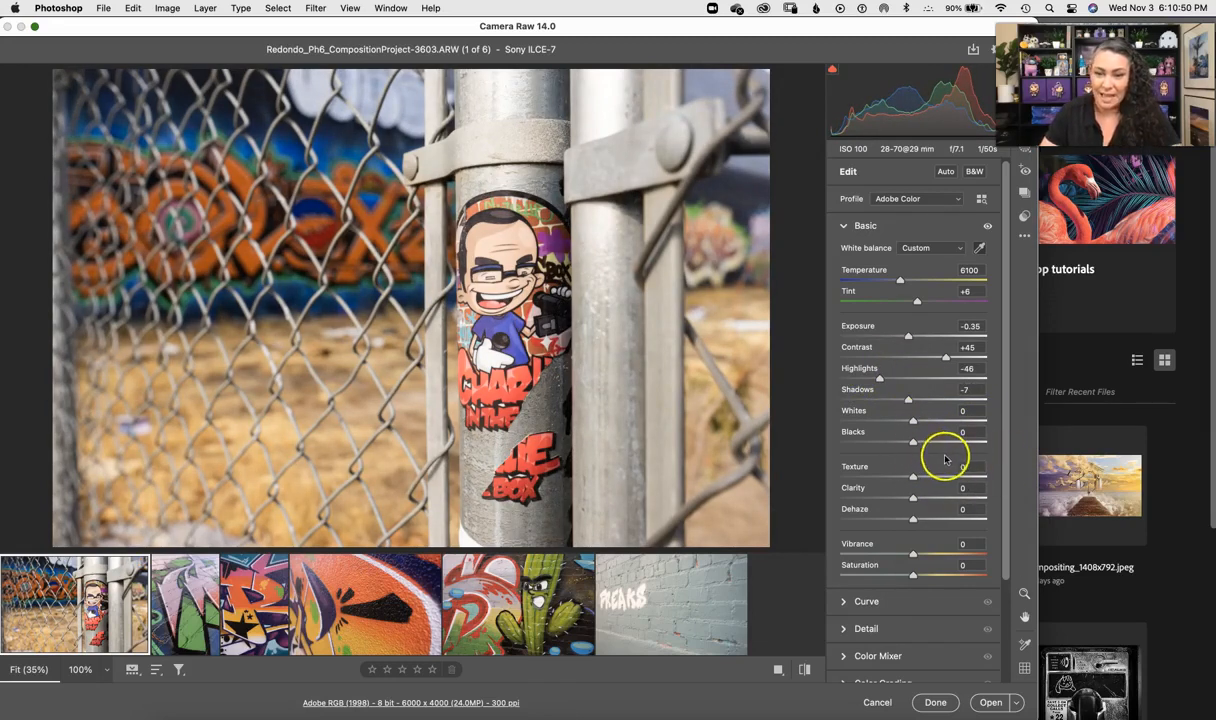
{"action": "left_click_drag", "start_coordinate": [914, 478], "coordinate": [943, 488]}
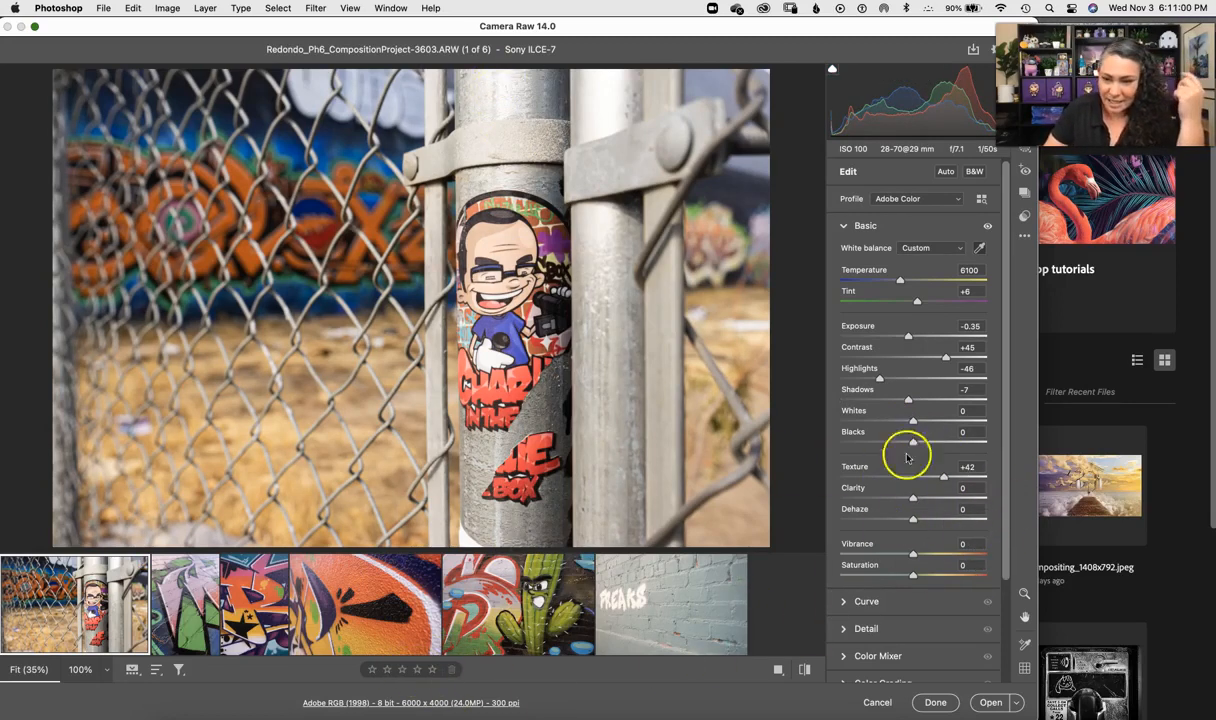
{"action": "mouse_move", "coordinate": [919, 424]}
{"action": "left_mouse_down"}
{"action": "mouse_move", "coordinate": [985, 421]}
{"action": "mouse_move", "coordinate": [912, 422]}
{"action": "mouse_move", "coordinate": [922, 443]}
{"action": "mouse_move", "coordinate": [985, 443]}
{"action": "mouse_move", "coordinate": [843, 455]}
{"action": "mouse_move", "coordinate": [948, 443]}
{"action": "mouse_move", "coordinate": [914, 443]}
{"action": "left_mouse_up"}
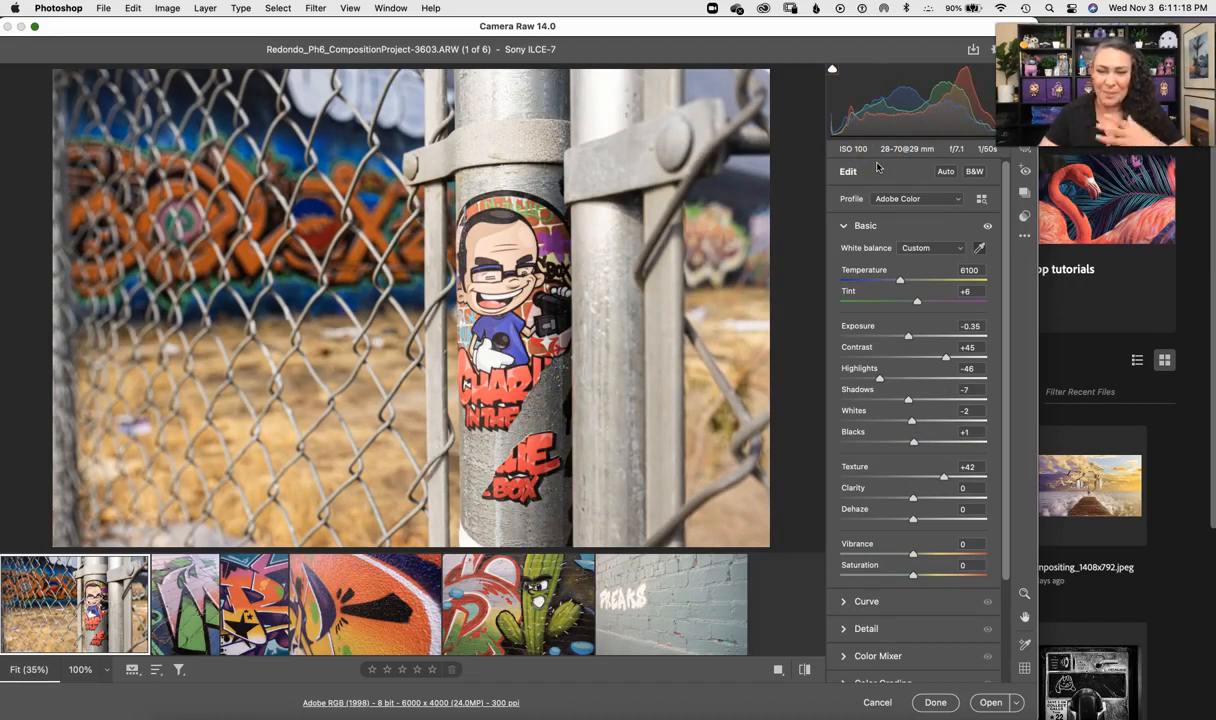
Step: Raise the photo's Shadows to +79 in the Basic adjustments
{"action": "left_click_drag", "start_coordinate": [1003, 540], "coordinate": [1008, 573]}
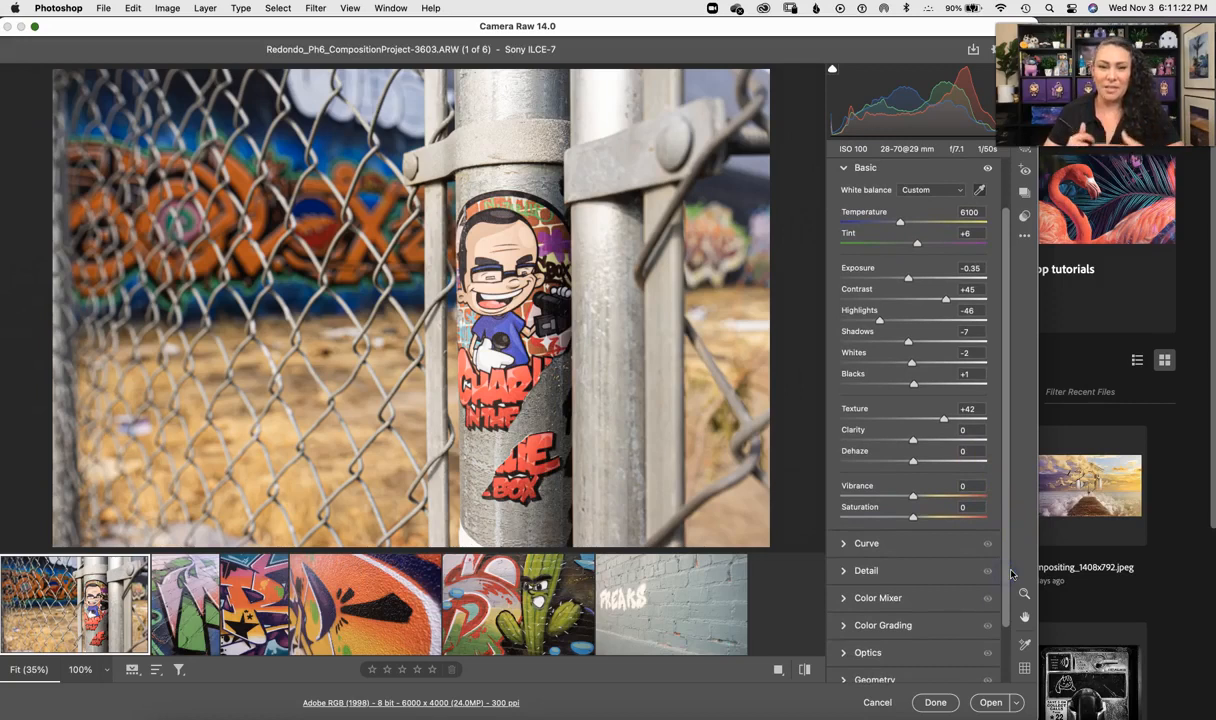
{"action": "left_click_drag", "start_coordinate": [1002, 491], "coordinate": [1004, 567]}
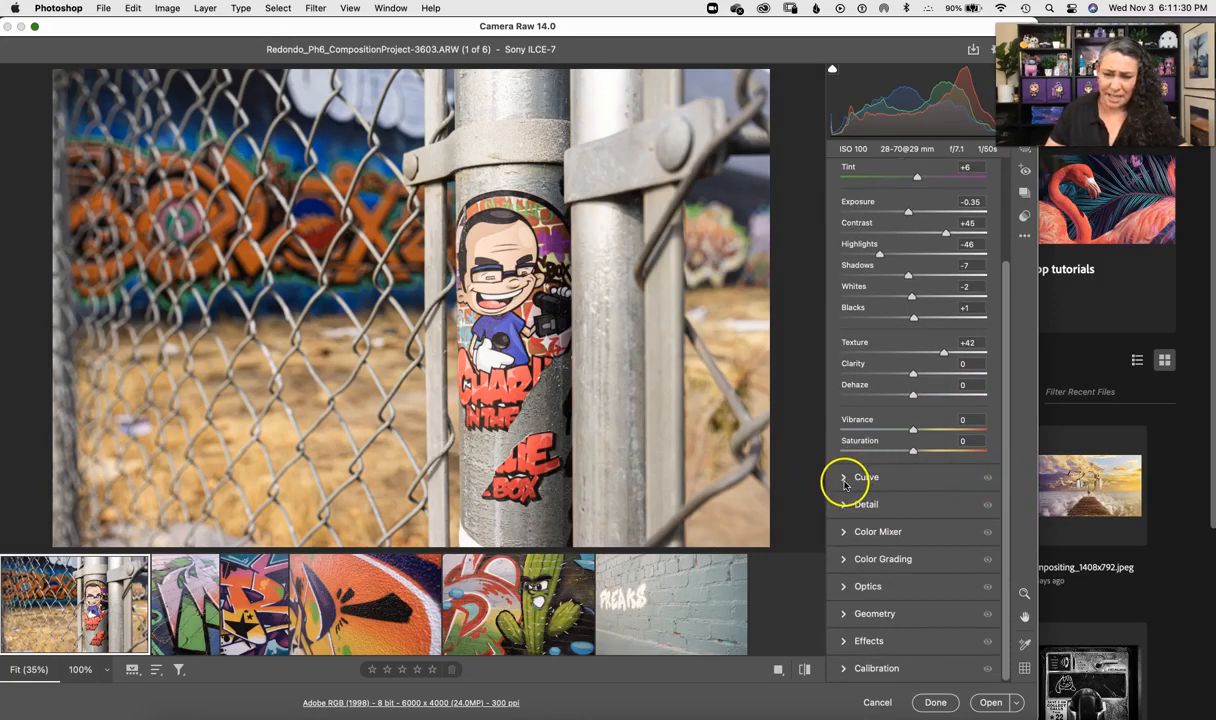
{"action": "left_click", "coordinate": [970, 275]}
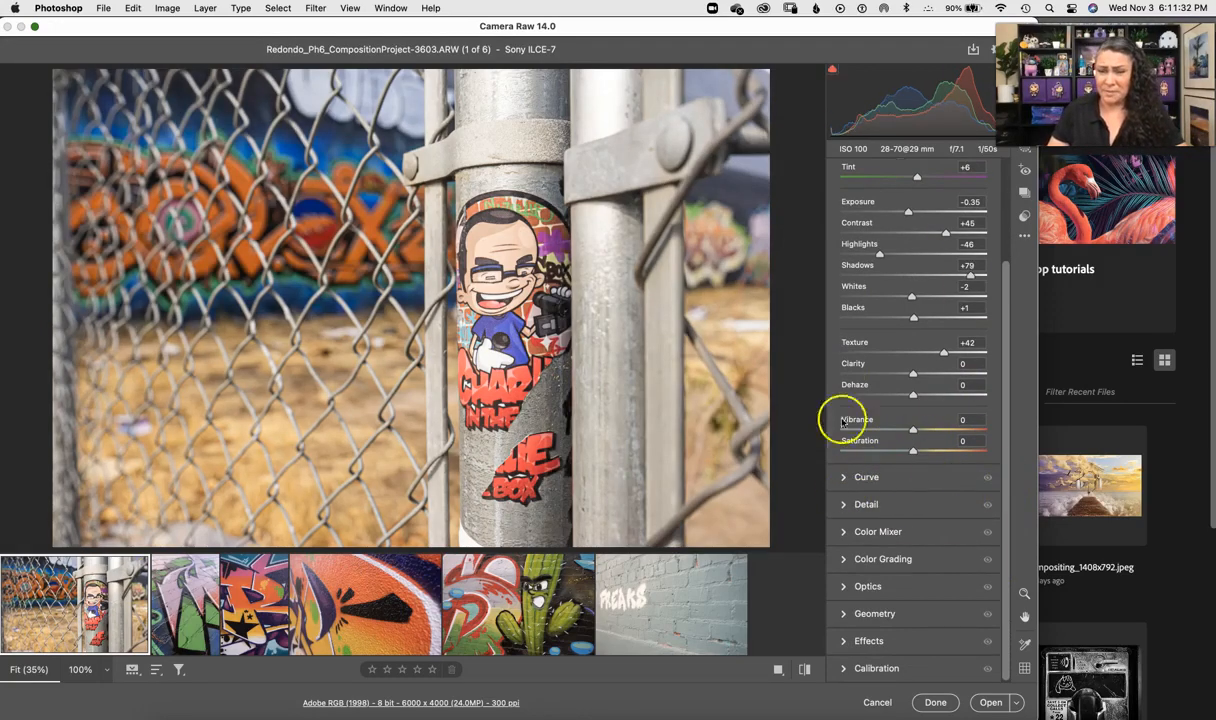
Step: Look at the Detail settings and apply the Vertical Upright correction in the Geometry settings
{"action": "left_click", "coordinate": [845, 503]}
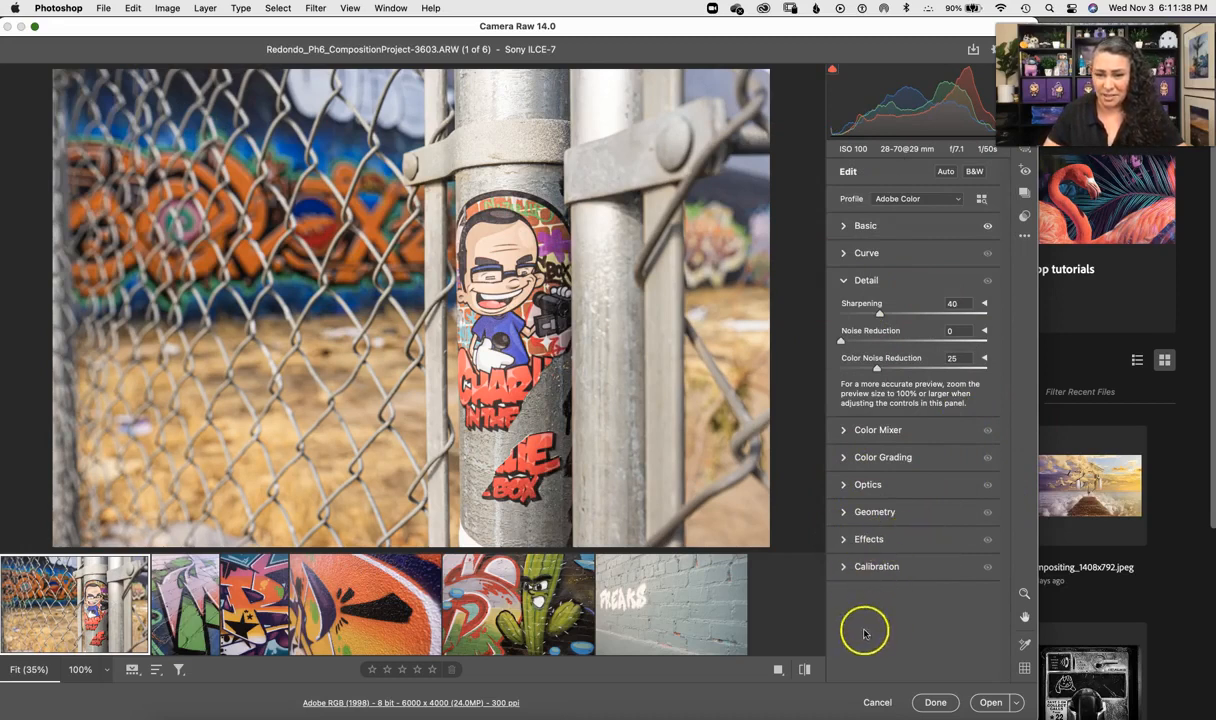
{"action": "left_click", "coordinate": [846, 513]}
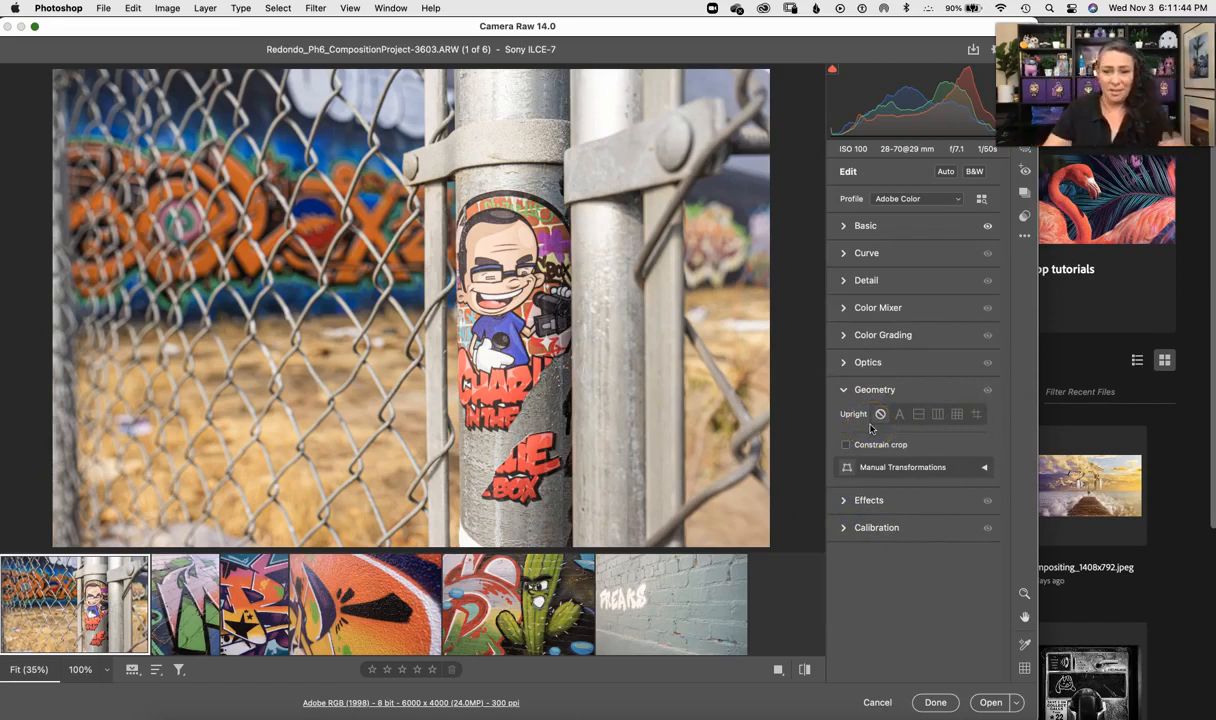
{"action": "left_click", "coordinate": [937, 413]}
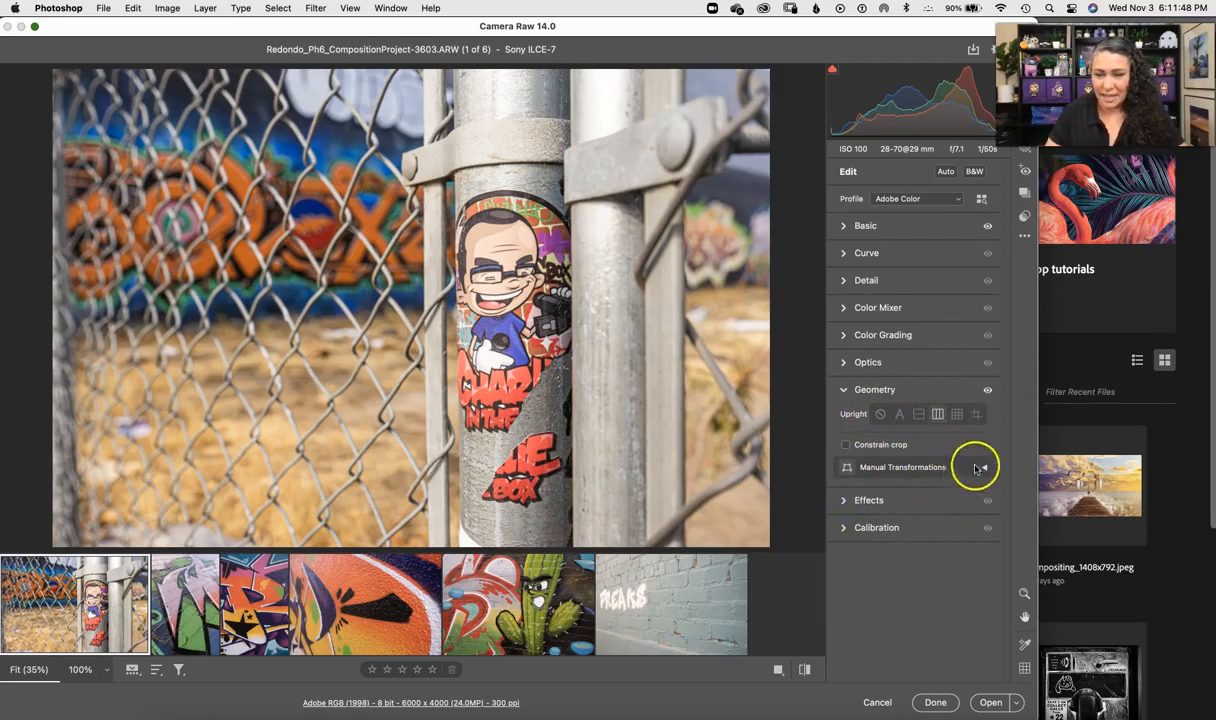
Step: Try a manual Vertical transformation of -3 and reset it to 0
{"action": "left_click", "coordinate": [979, 468]}
{"action": "mouse_move", "coordinate": [912, 505]}
{"action": "left_mouse_down"}
{"action": "mouse_move", "coordinate": [925, 505]}
{"action": "mouse_move", "coordinate": [882, 505]}
{"action": "mouse_move", "coordinate": [917, 505]}
{"action": "mouse_move", "coordinate": [911, 513]}
{"action": "left_mouse_up"}
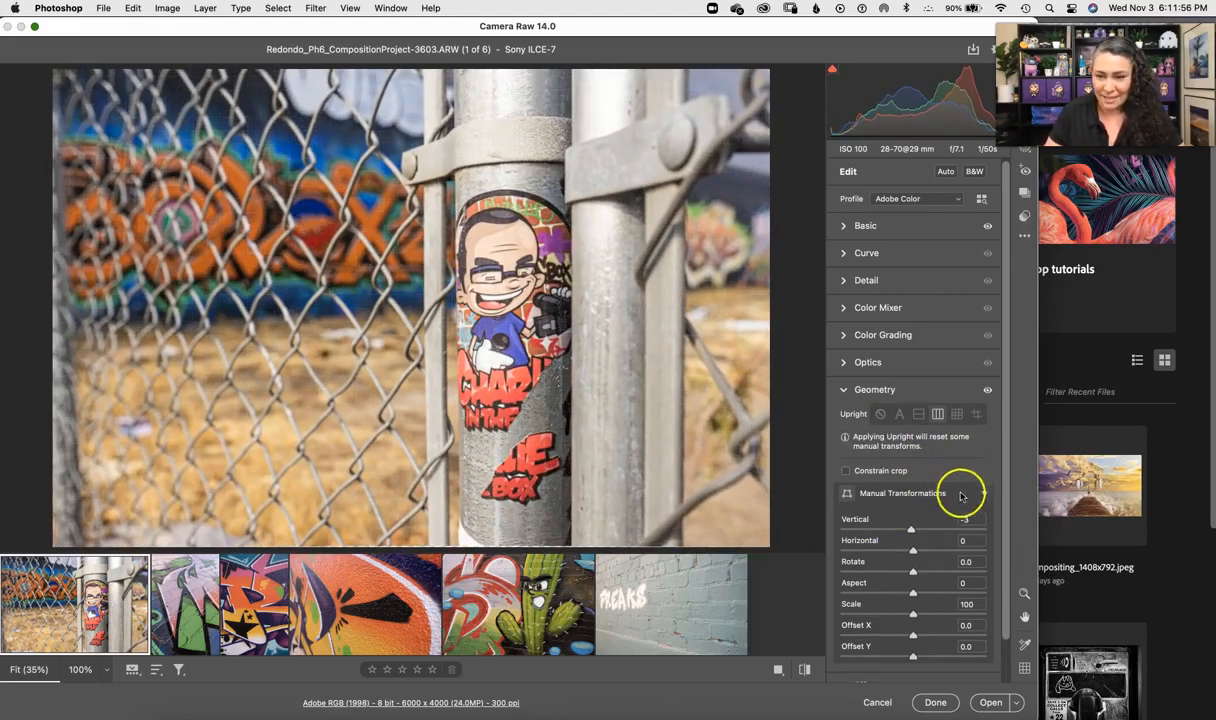
{"action": "left_click_drag", "start_coordinate": [1003, 476], "coordinate": [1005, 516]}
{"action": "left_click_drag", "start_coordinate": [966, 478], "coordinate": [951, 482]}
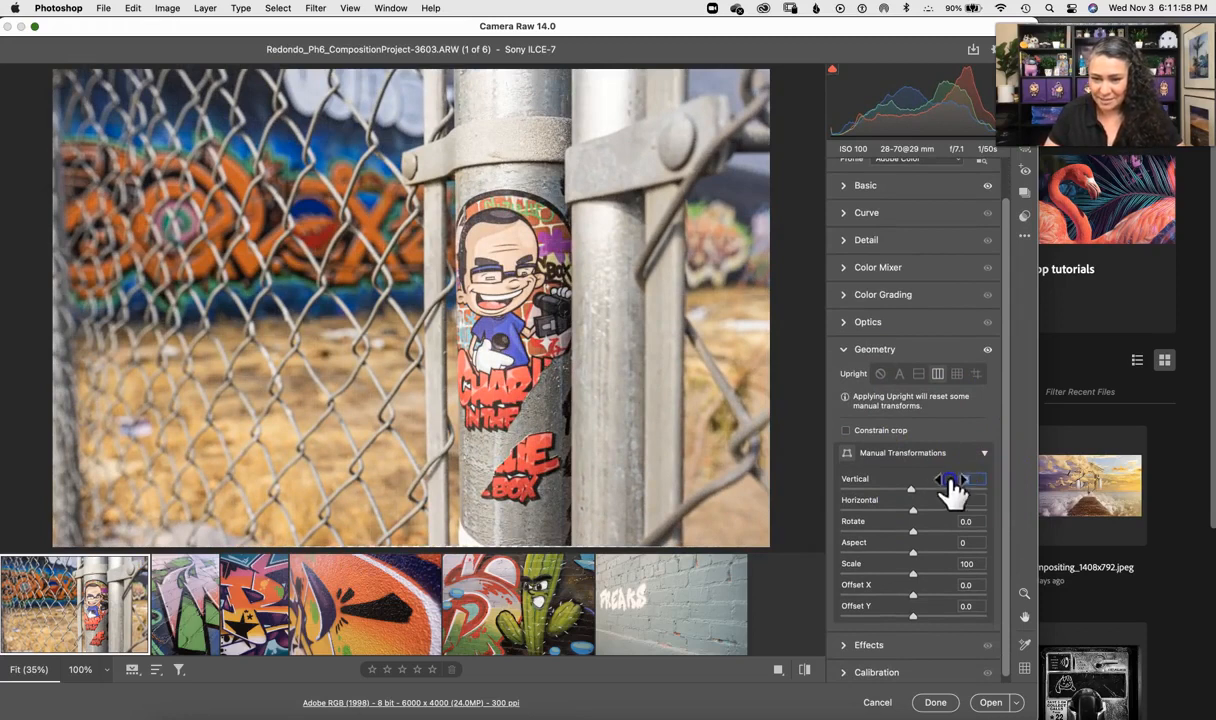
{"action": "type", "text": "0"}
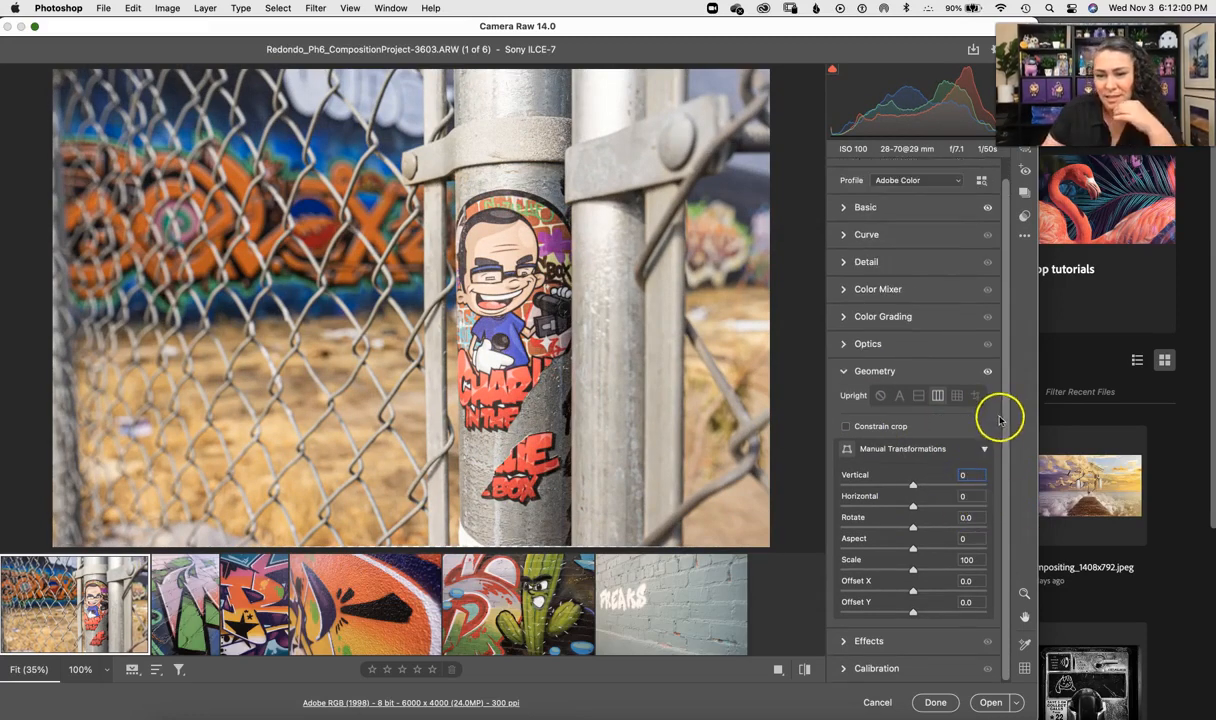
Step: Set the fence photo's Grain to 91 and Vignetting to -17, and its lens profile Distortion correction to 97
{"action": "left_click", "coordinate": [845, 641]}
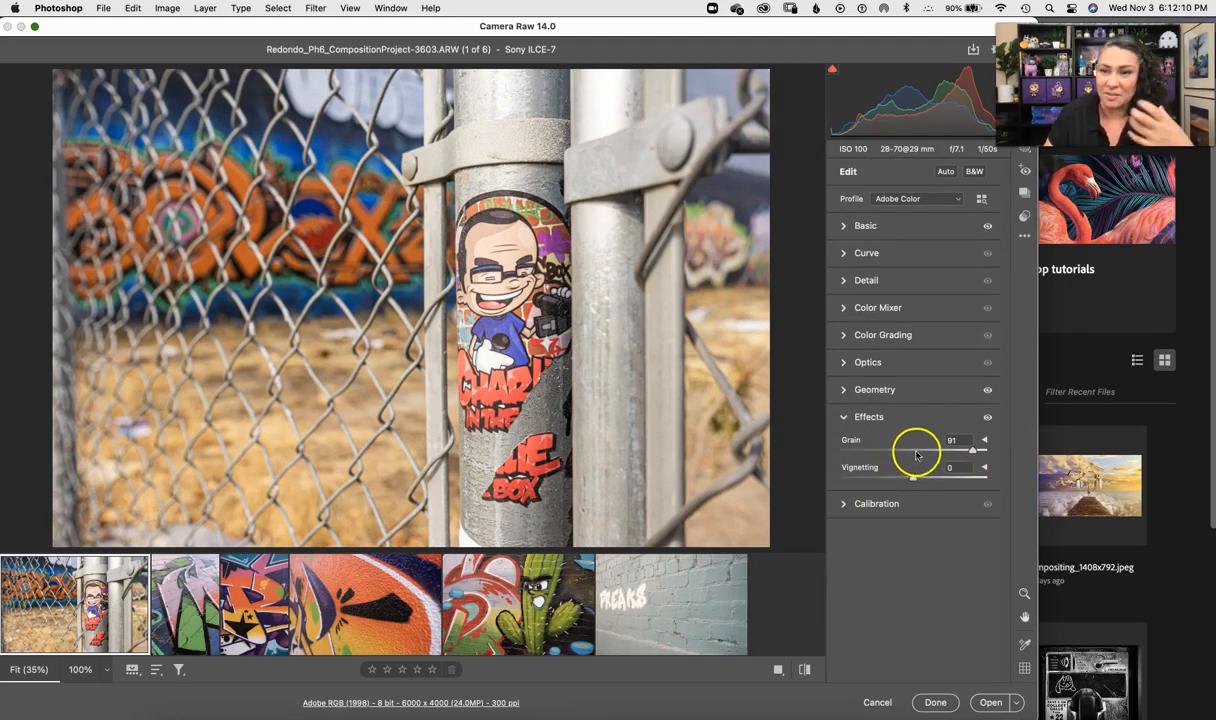
{"action": "left_click_drag", "start_coordinate": [915, 481], "coordinate": [899, 481]}
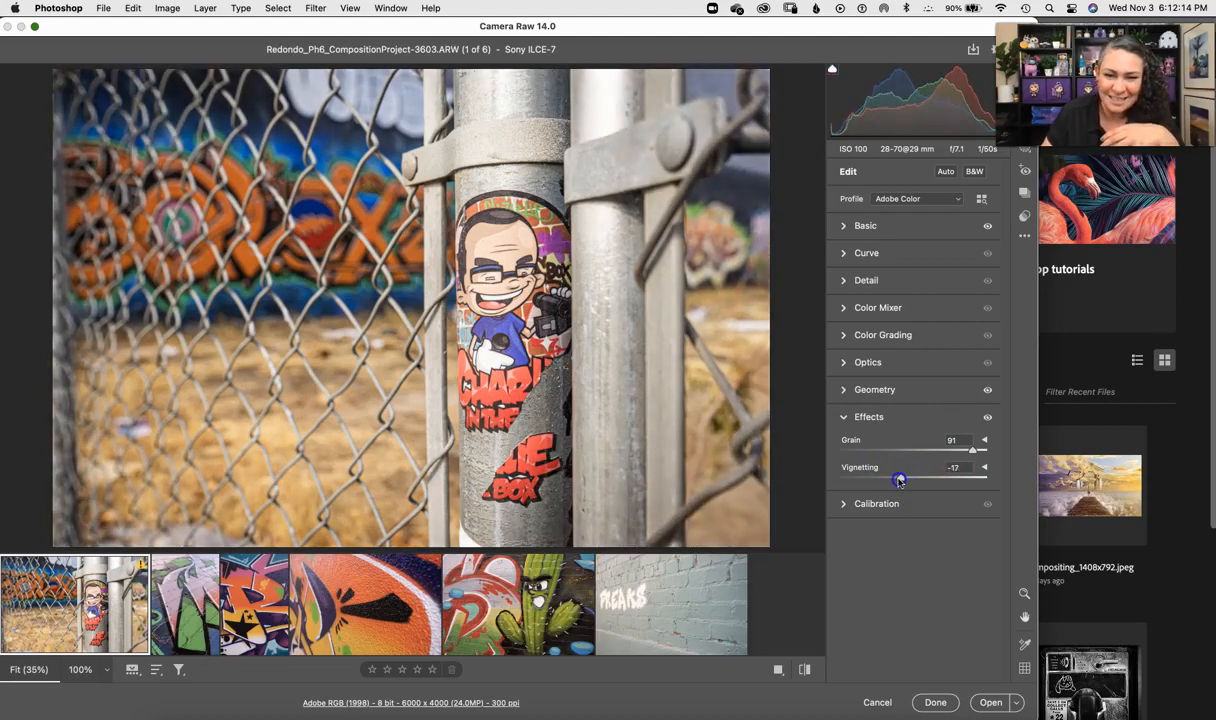
{"action": "left_click", "coordinate": [849, 362]}
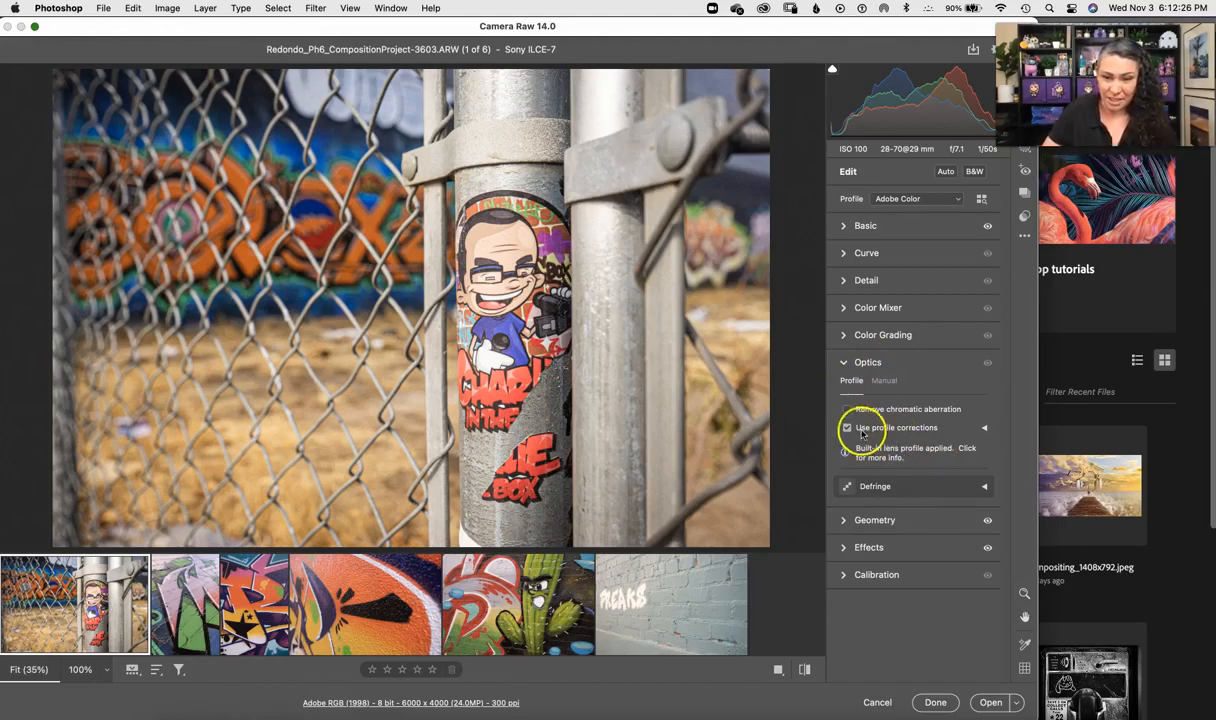
{"action": "left_click", "coordinate": [983, 429]}
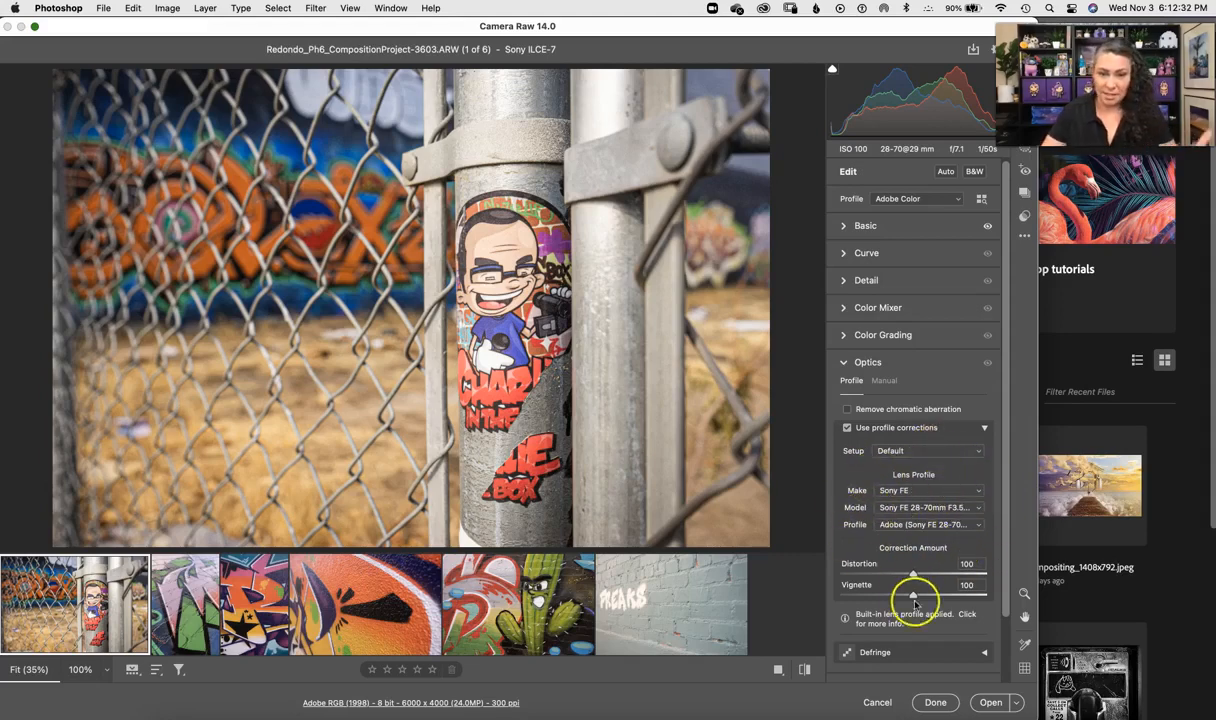
{"action": "mouse_move", "coordinate": [912, 576]}
{"action": "left_mouse_down"}
{"action": "mouse_move", "coordinate": [955, 574]}
{"action": "mouse_move", "coordinate": [798, 589]}
{"action": "mouse_move", "coordinate": [911, 577]}
{"action": "left_mouse_up"}
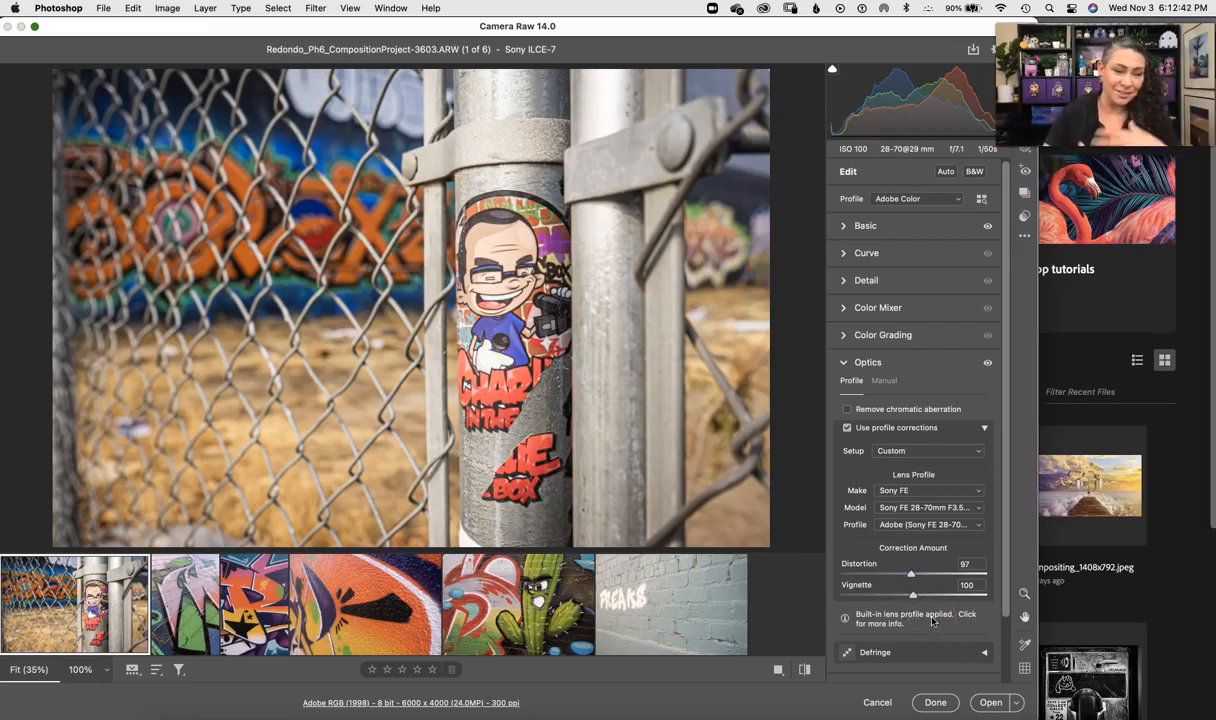
Step: Try converting all six photos to black and white at once and revert them to color
{"action": "left_click", "coordinate": [70, 599]}
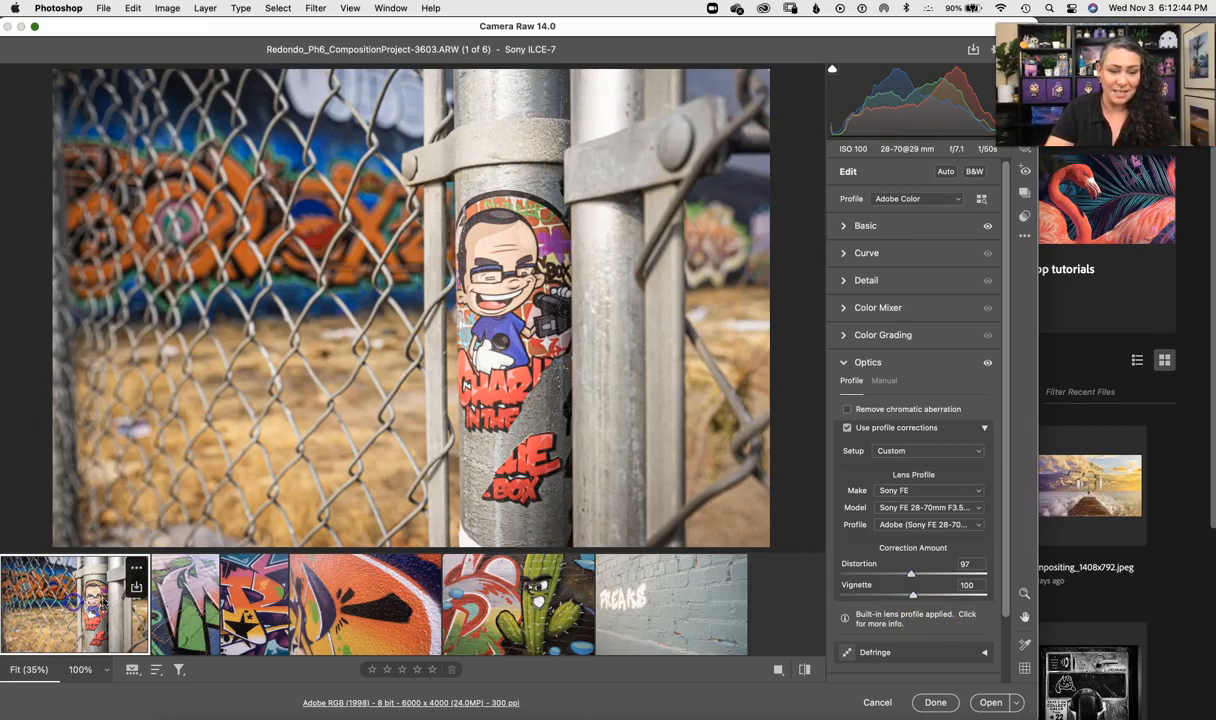
{"action": "left_click", "coordinate": [680, 588], "text": "shift"}
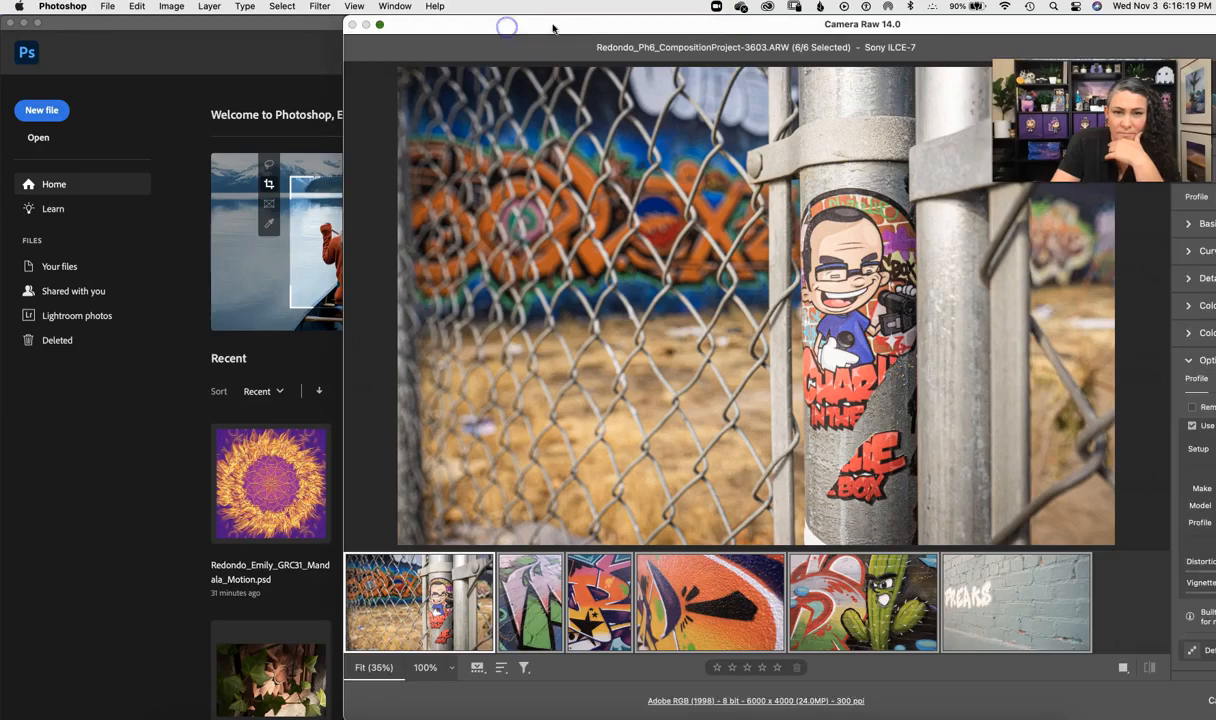
{"action": "left_click_drag", "start_coordinate": [552, 28], "coordinate": [209, 12]}
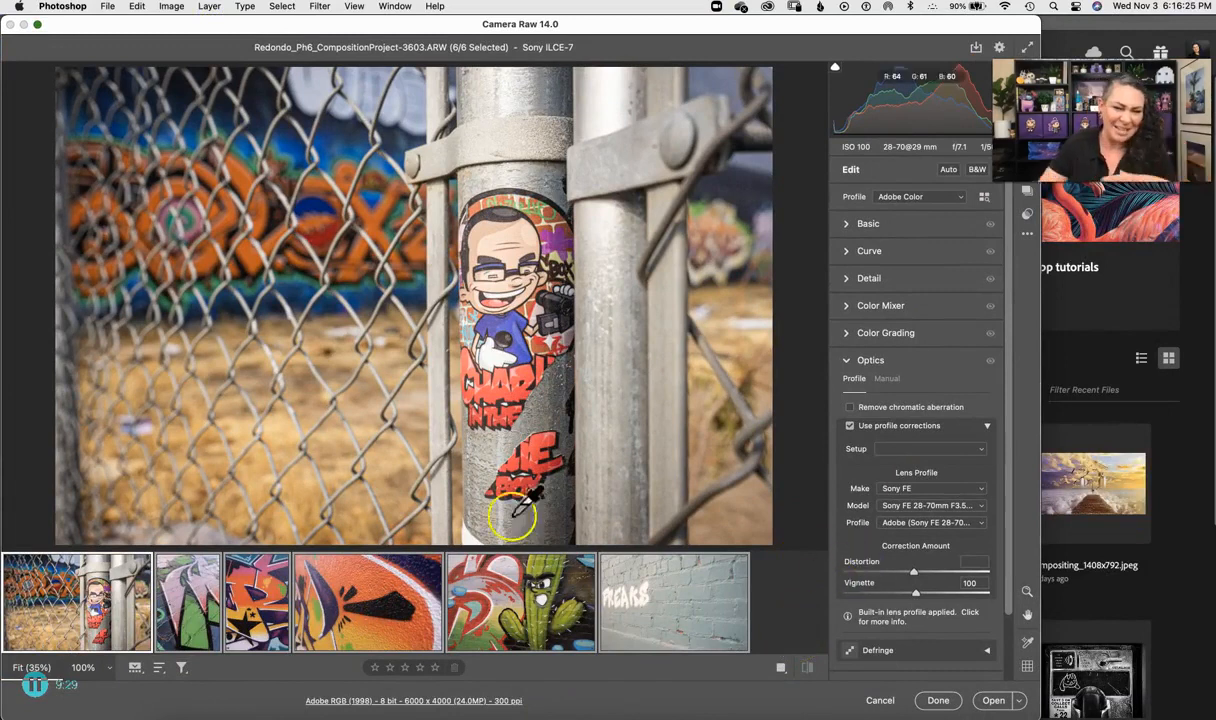
{"action": "left_click_drag", "start_coordinate": [289, 20], "coordinate": [306, 19]}
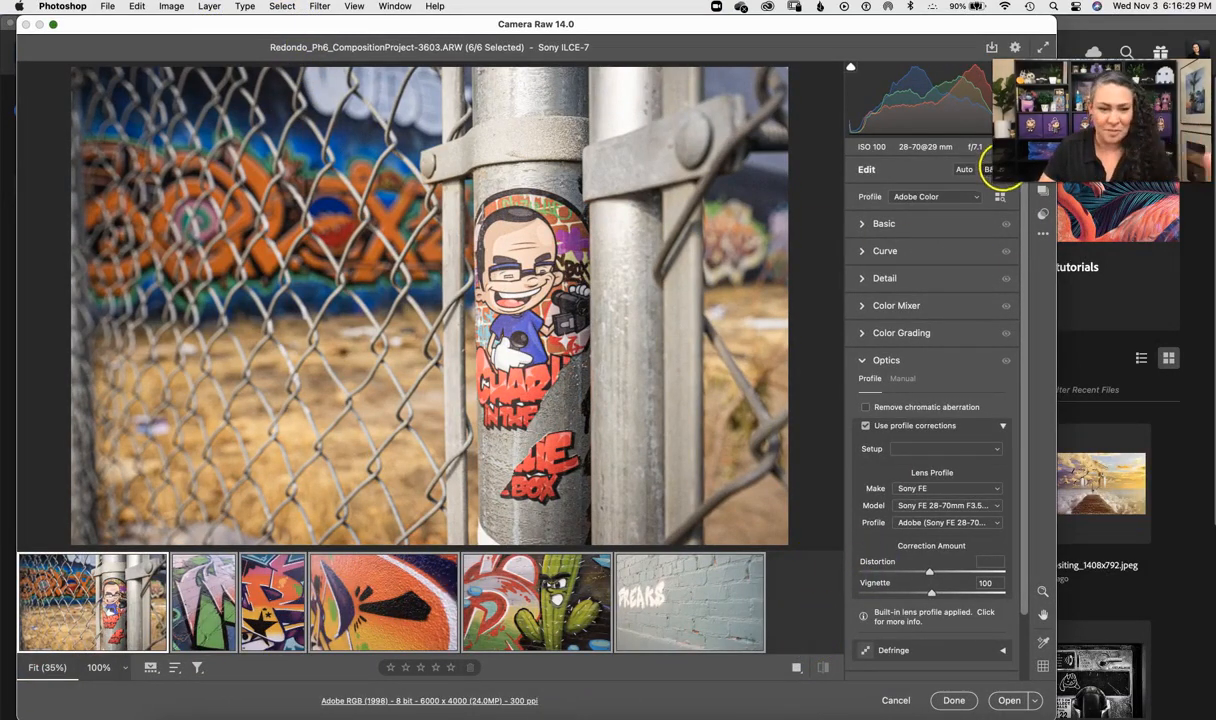
{"action": "left_click", "coordinate": [987, 170]}
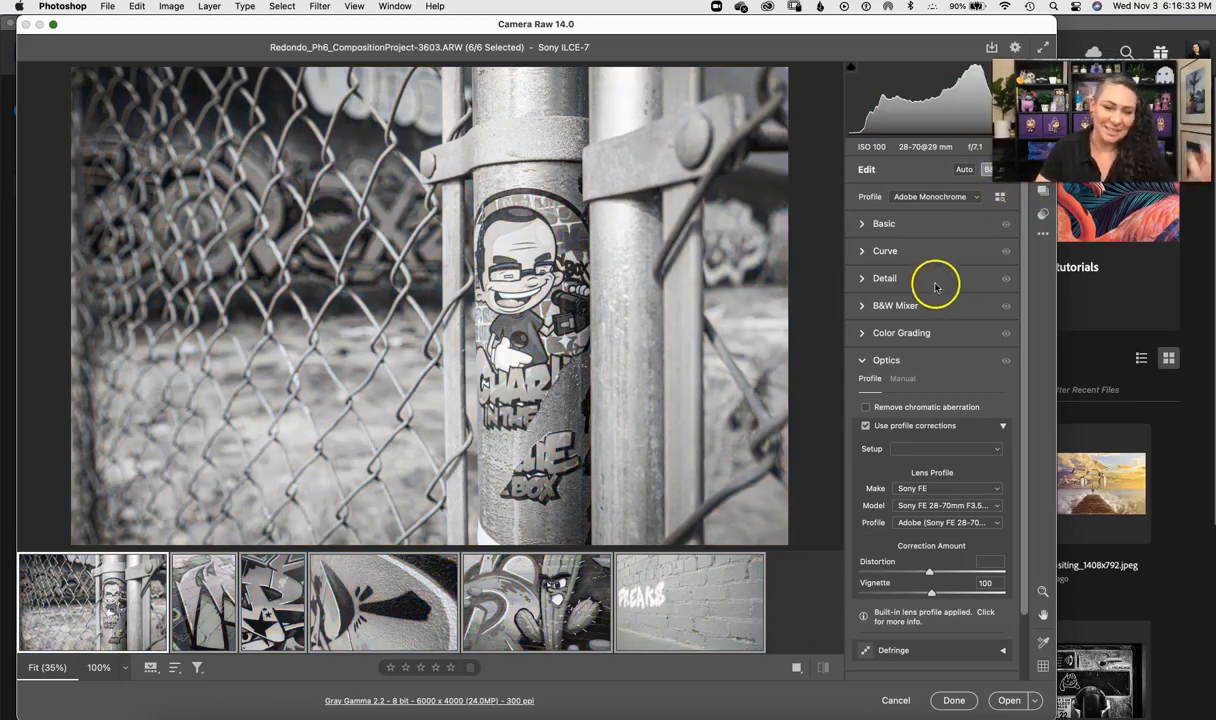
{"action": "key", "text": "v"}
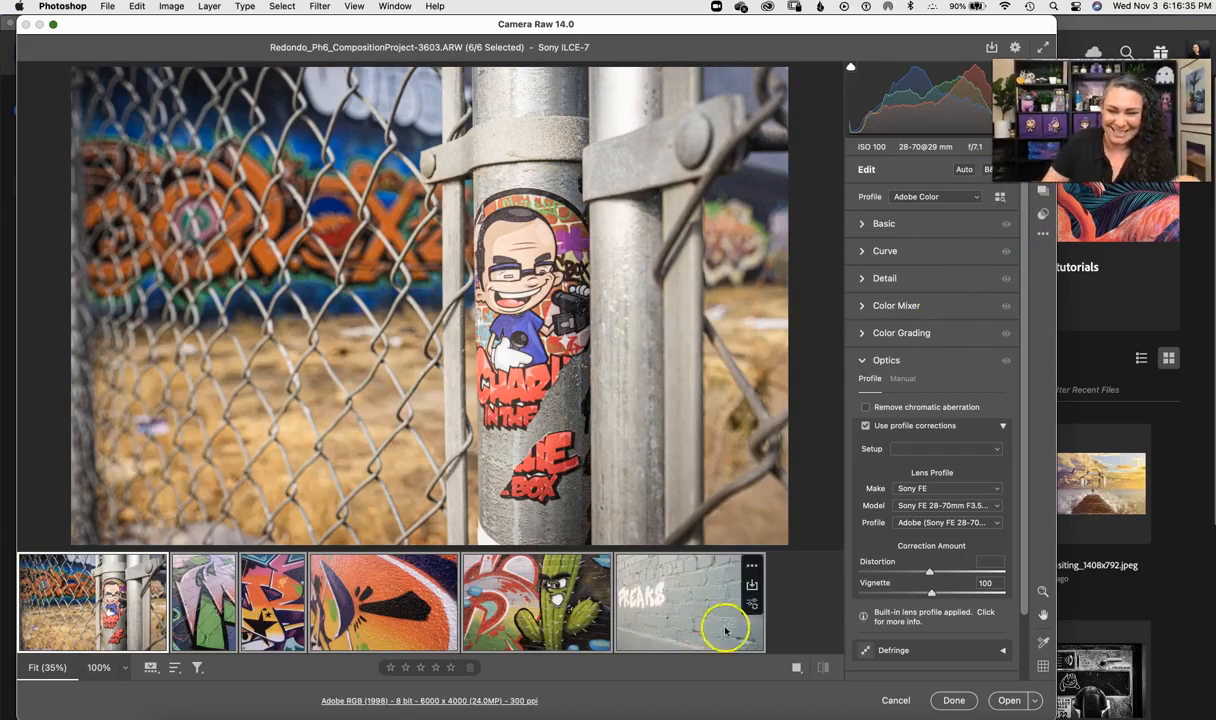
Step: Convert only the FREAKS brick wall photo to black and white with its Basic adjustments expanded
{"action": "left_click", "coordinate": [663, 584]}
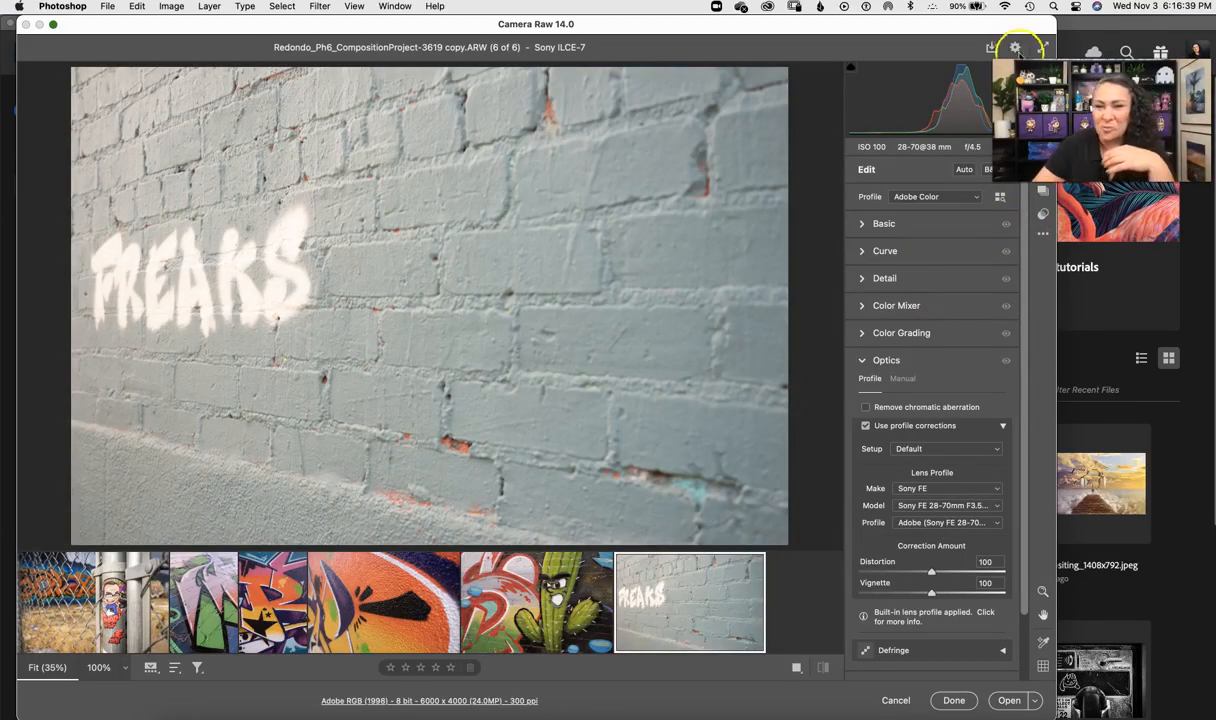
{"action": "left_click", "coordinate": [866, 225]}
{"action": "left_click", "coordinate": [988, 169]}
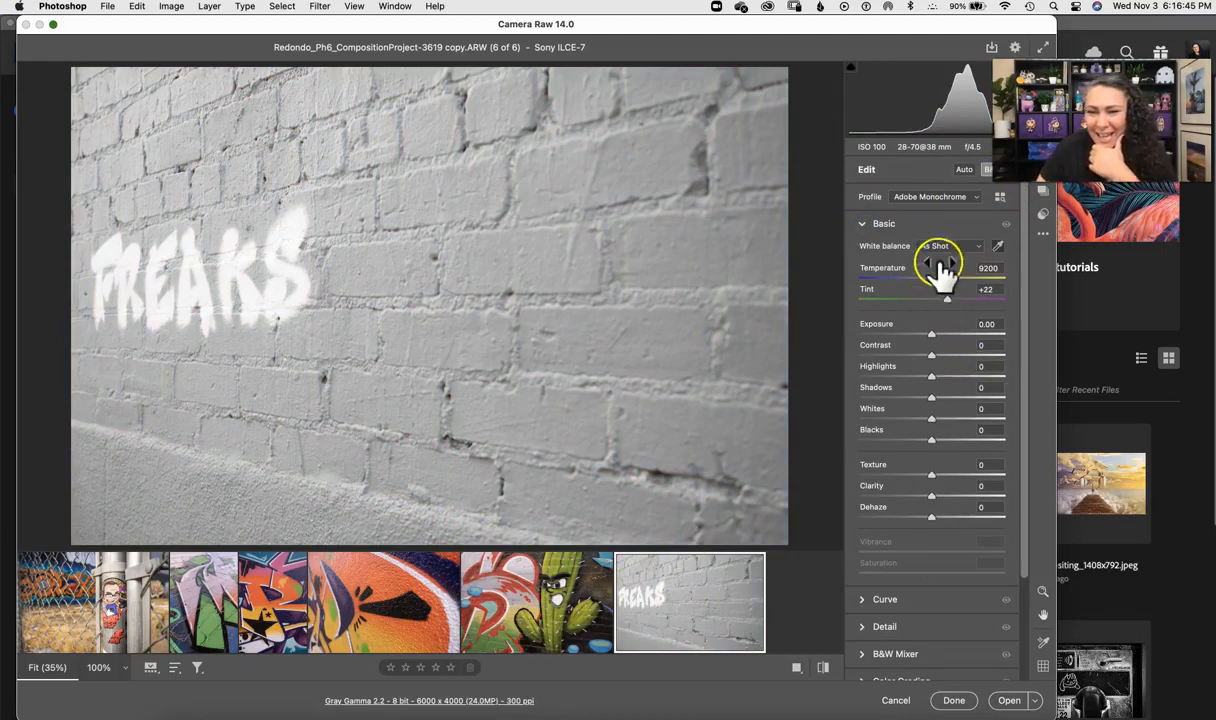
Step: Switch the brick wall photo back to color to compare the available adjustments and restore the black and white treatment
{"action": "scroll", "coordinate": [1024, 450], "scroll_direction": "down", "scroll_amount": 4}
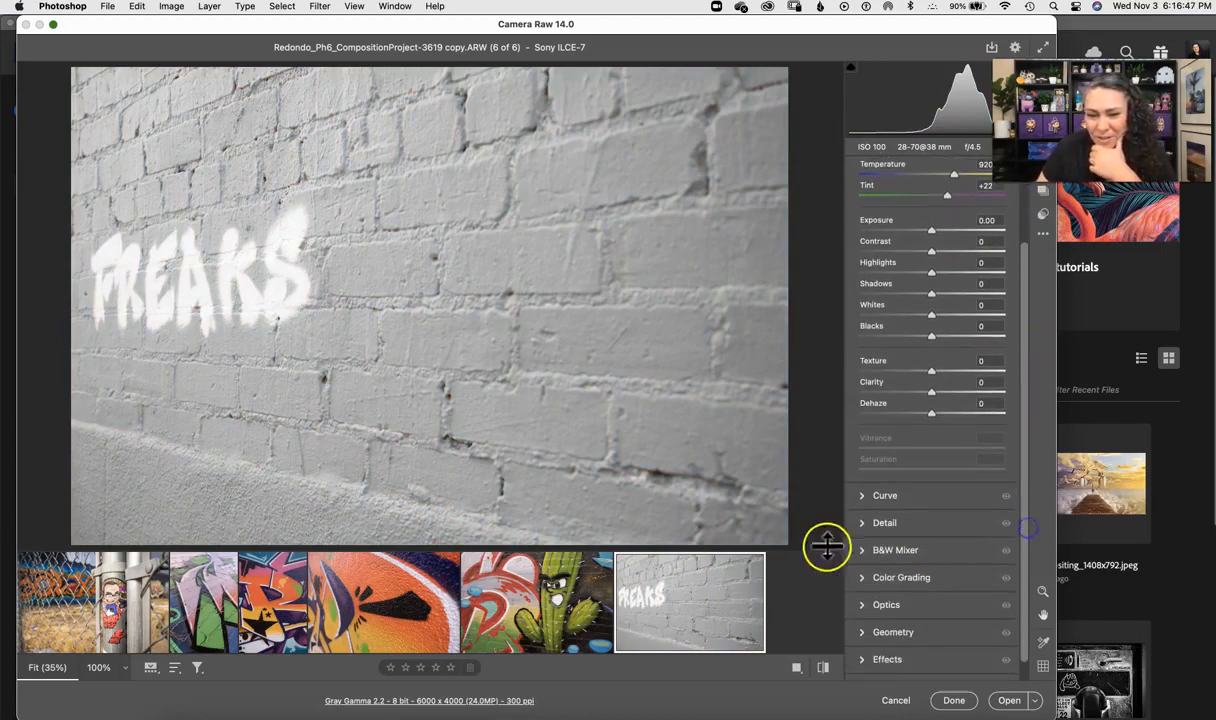
{"action": "scroll", "coordinate": [1018, 312], "scroll_direction": "up", "scroll_amount": 4}
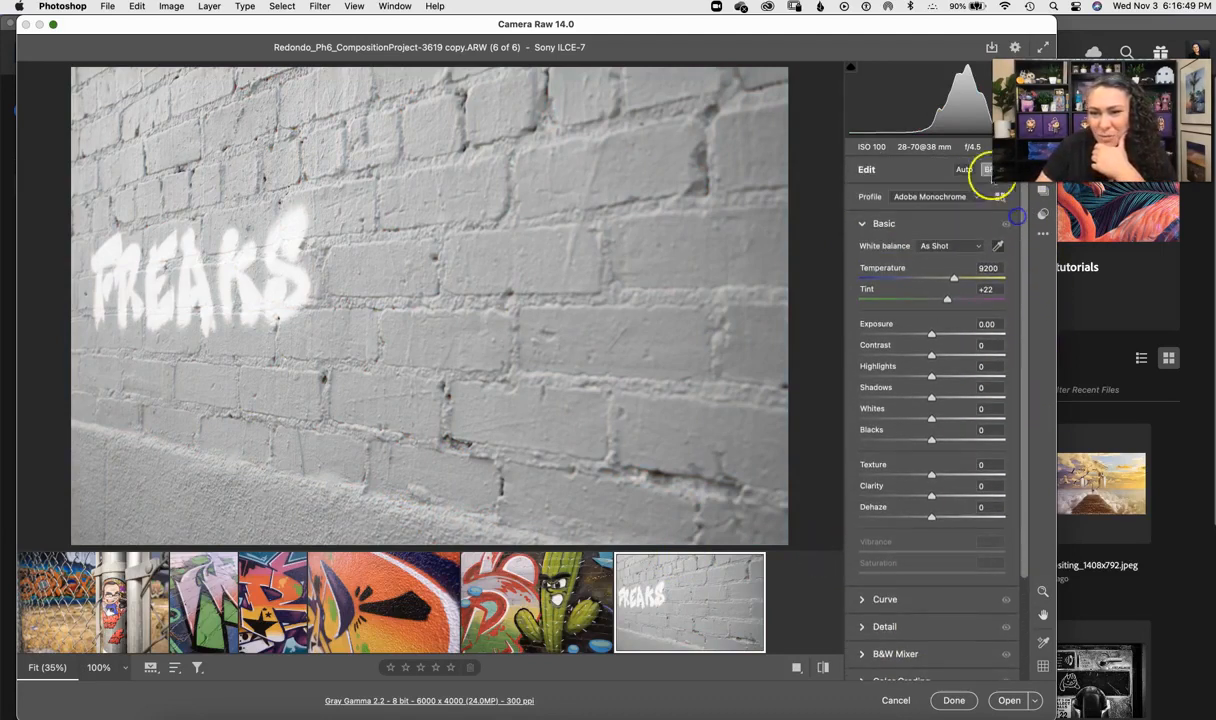
{"action": "left_click", "coordinate": [988, 170]}
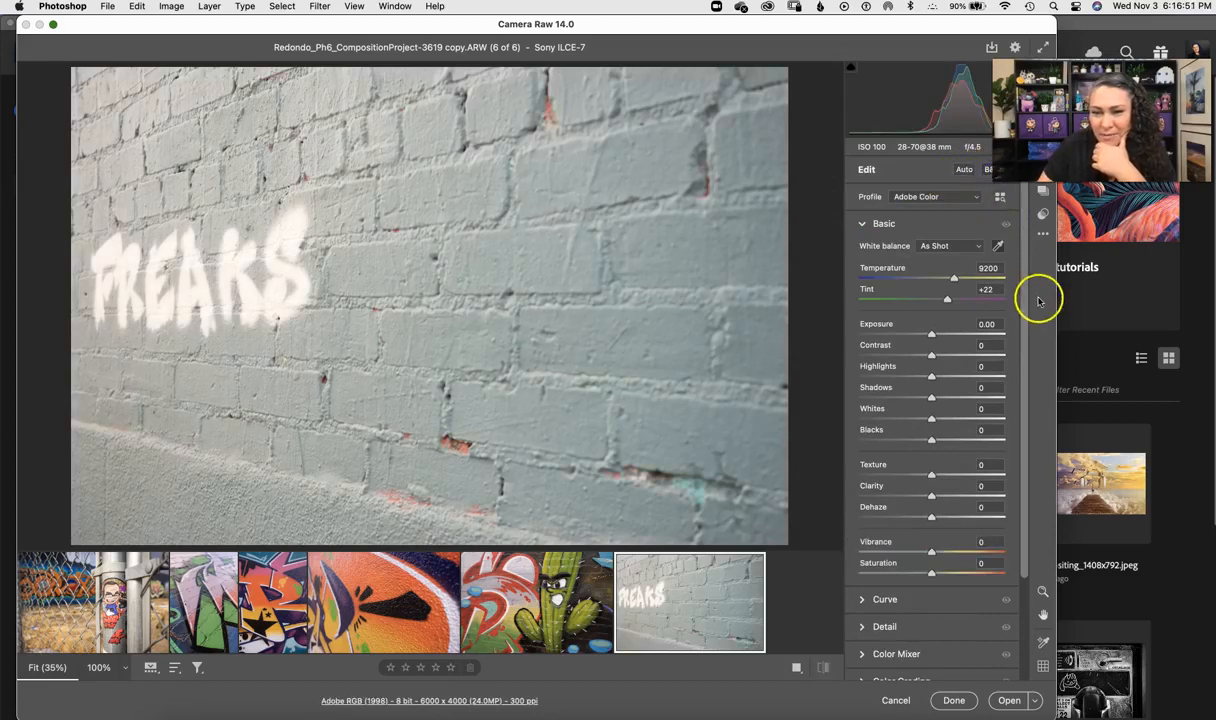
{"action": "left_click_drag", "start_coordinate": [1024, 295], "coordinate": [1020, 385]}
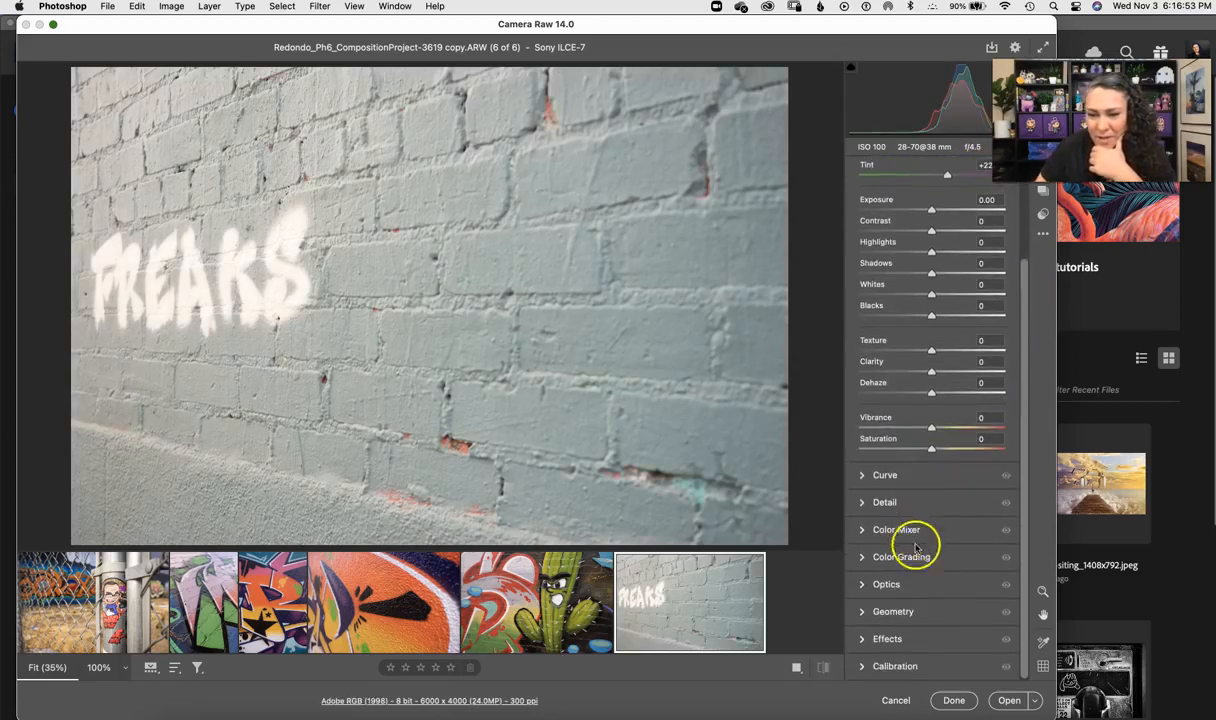
{"action": "left_click_drag", "start_coordinate": [1022, 493], "coordinate": [1012, 320]}
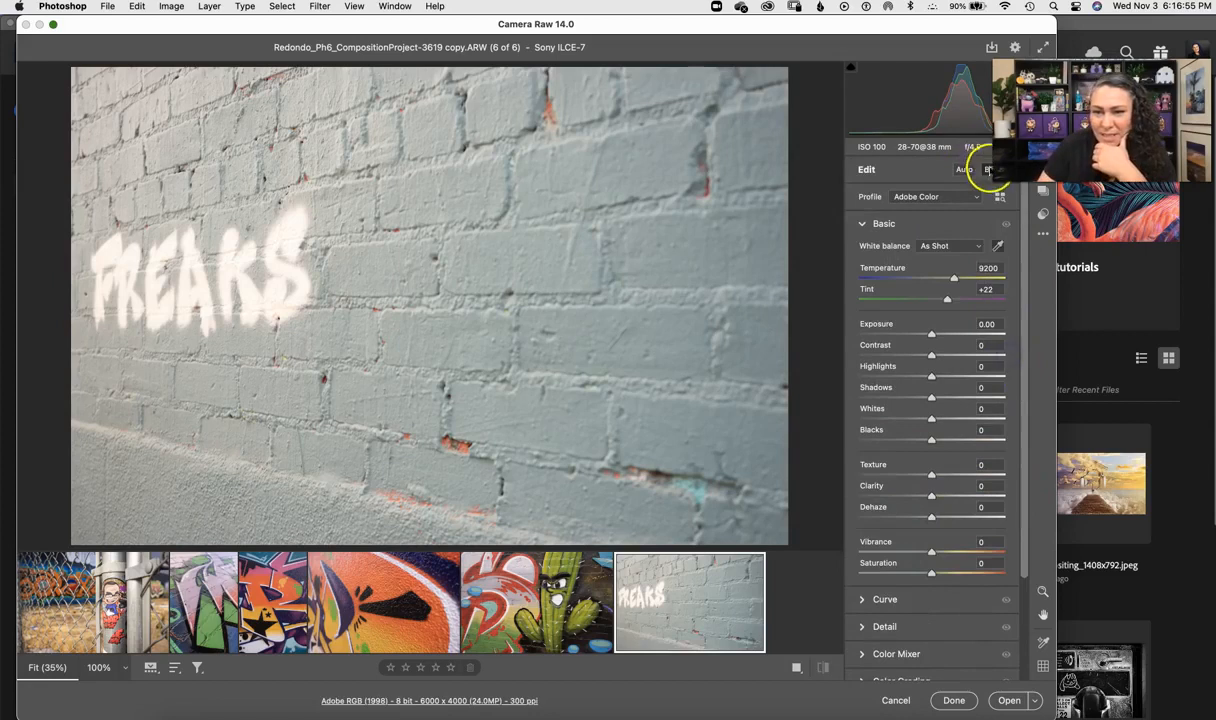
{"action": "left_click", "coordinate": [998, 170]}
Step: Set Aquas to -100 and Blues to -100 in the brick wall photo's B&W Mixer
{"action": "left_click_drag", "start_coordinate": [1024, 240], "coordinate": [1025, 282]}
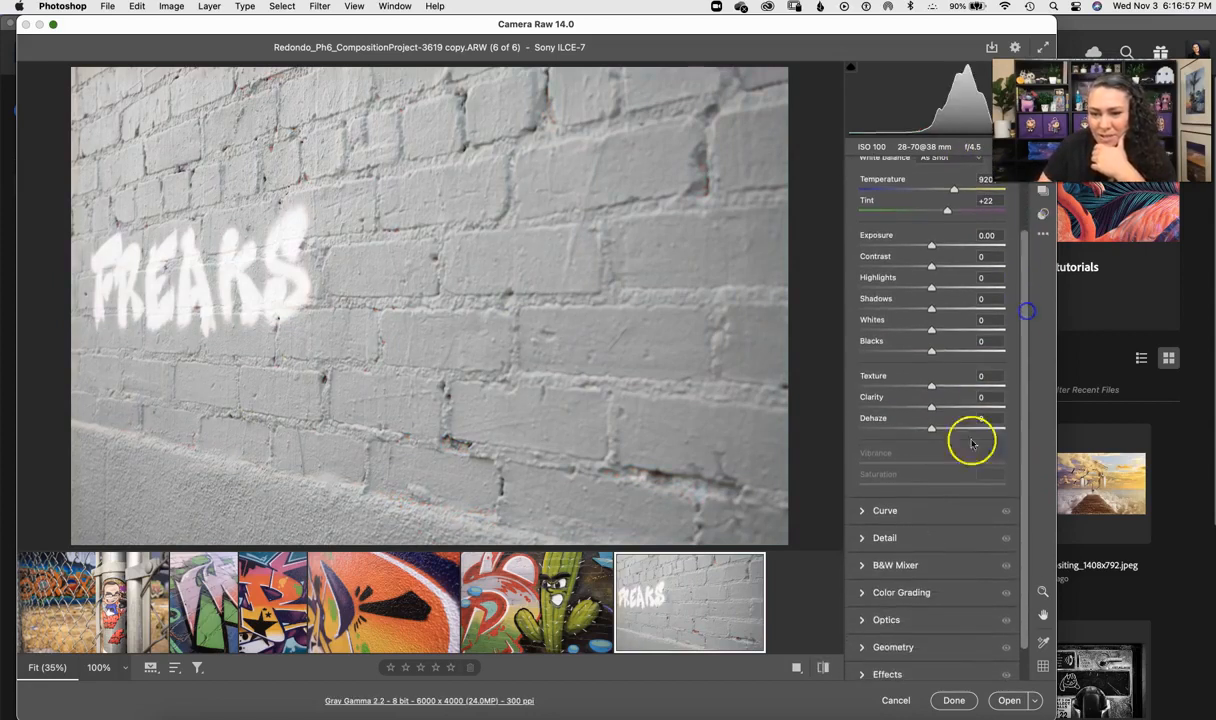
{"action": "left_click", "coordinate": [860, 567]}
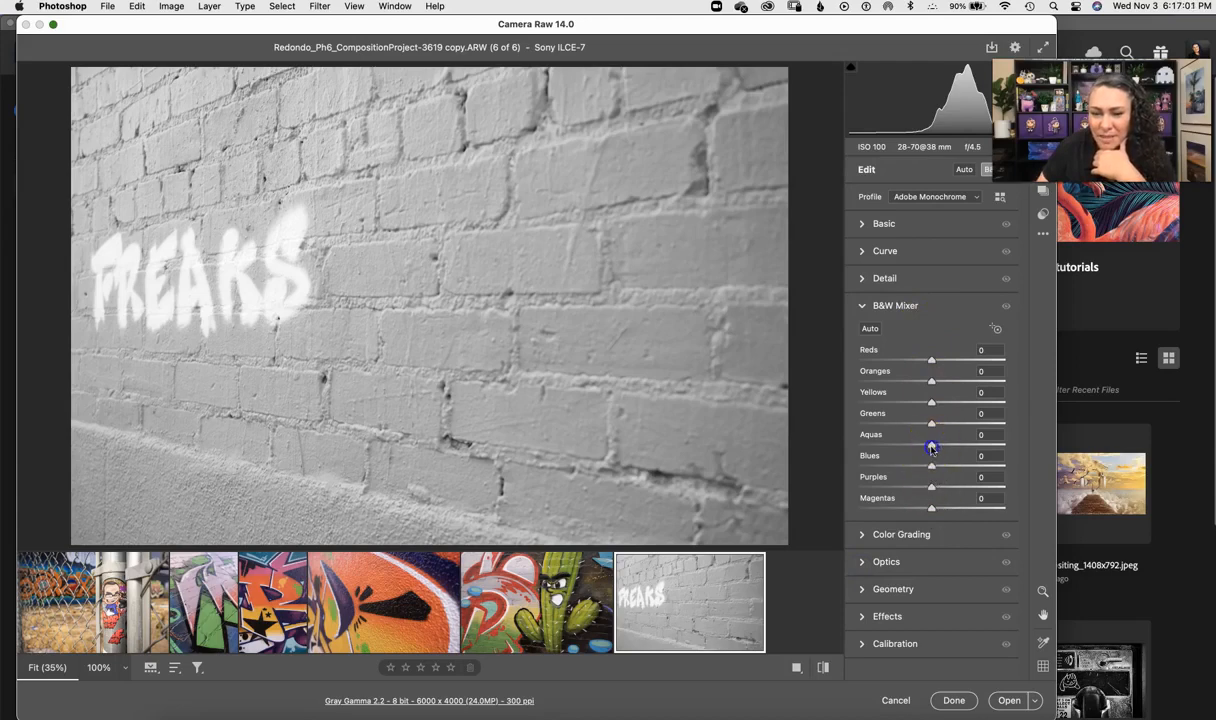
{"action": "left_click_drag", "start_coordinate": [955, 447], "coordinate": [849, 470]}
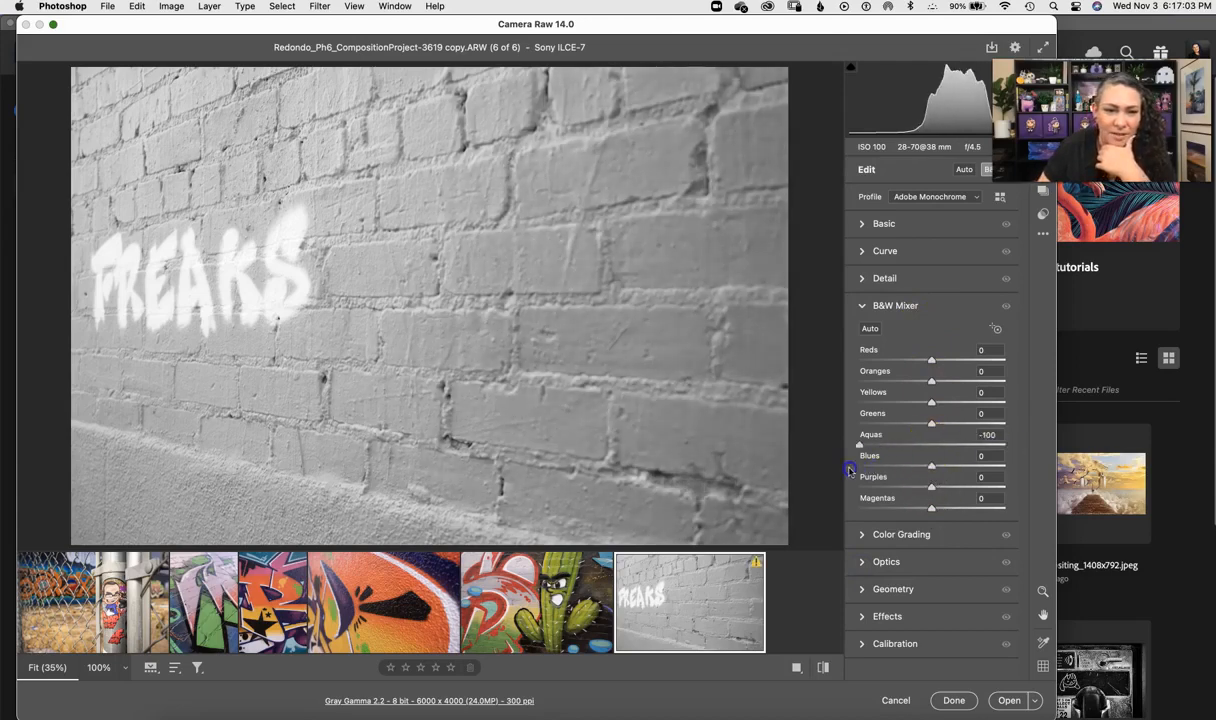
{"action": "left_click_drag", "start_coordinate": [931, 468], "coordinate": [857, 487]}
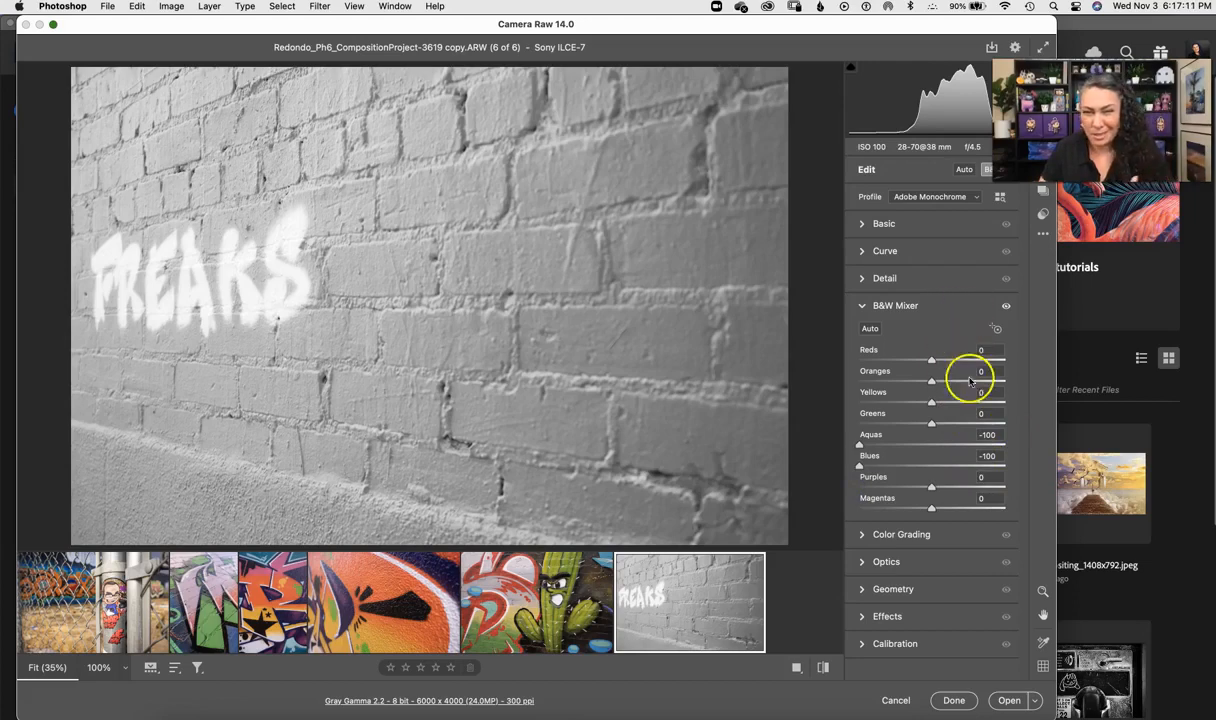
Step: Convert the orange mural close-up to black and white with Reds -56, Oranges +4, Yellows +51, Greens -58, Aquas +26, Blues +26, Purples -72, Magentas -50
{"action": "left_click", "coordinate": [396, 598]}
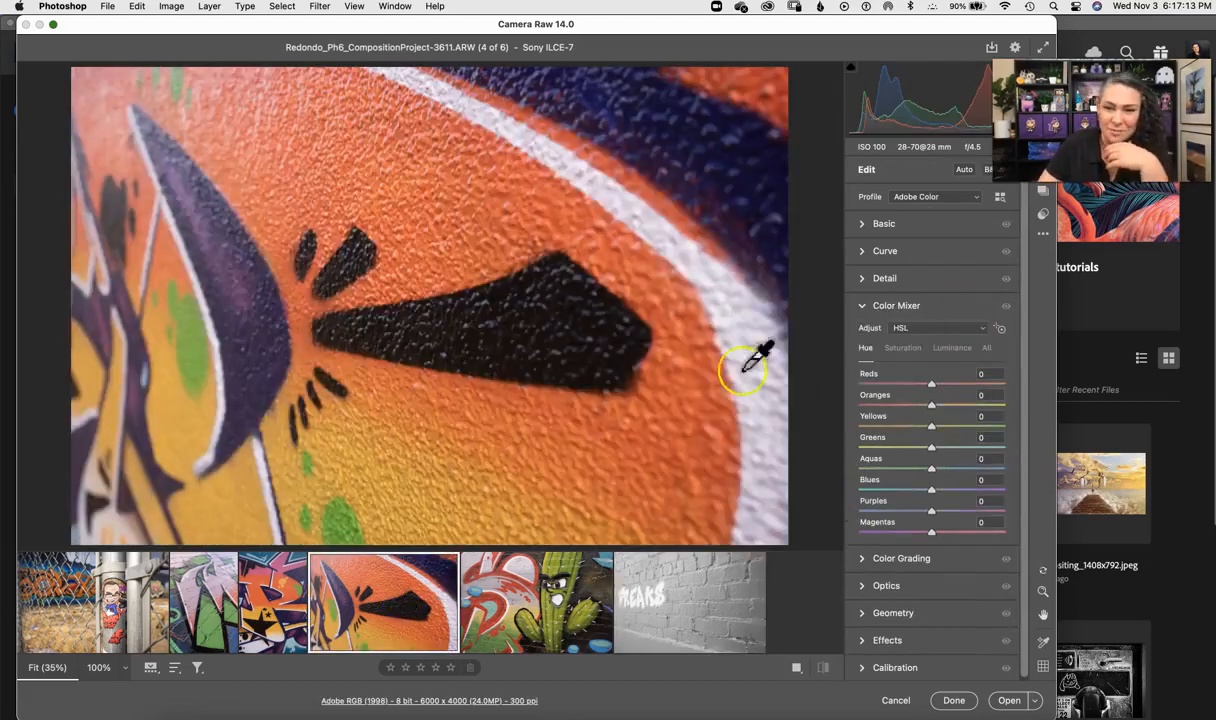
{"action": "left_click", "coordinate": [987, 169]}
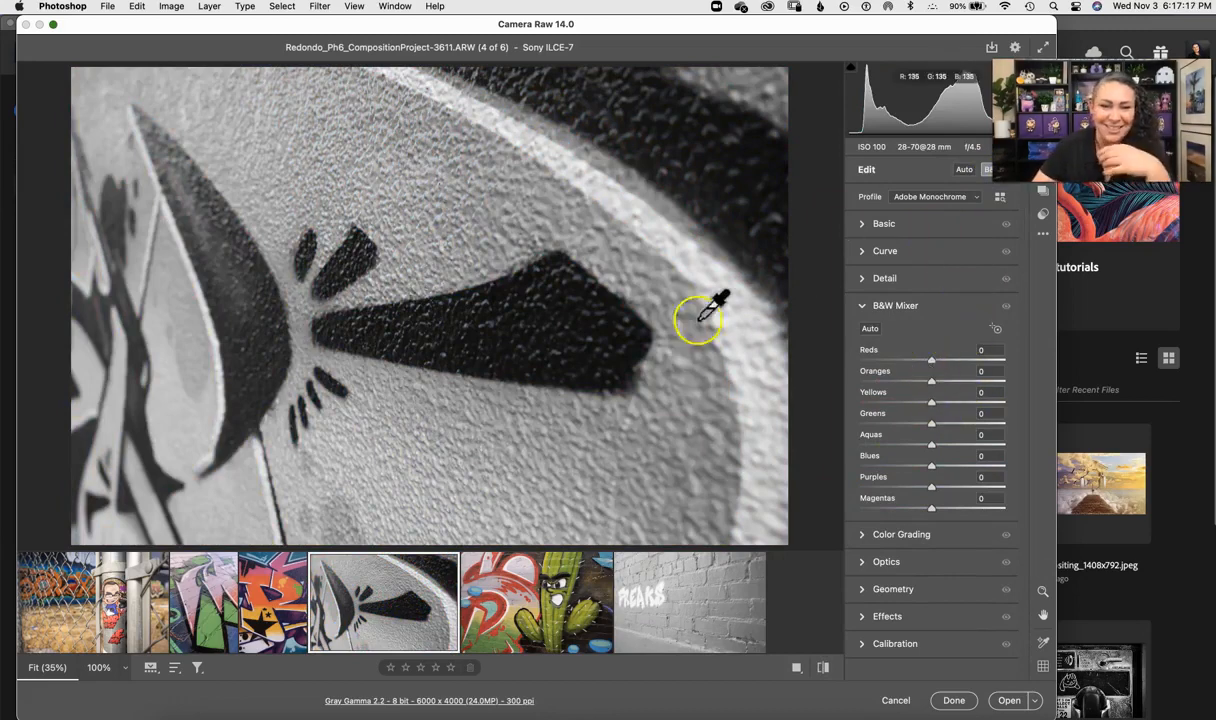
{"action": "left_click_drag", "start_coordinate": [933, 360], "coordinate": [940, 447]}
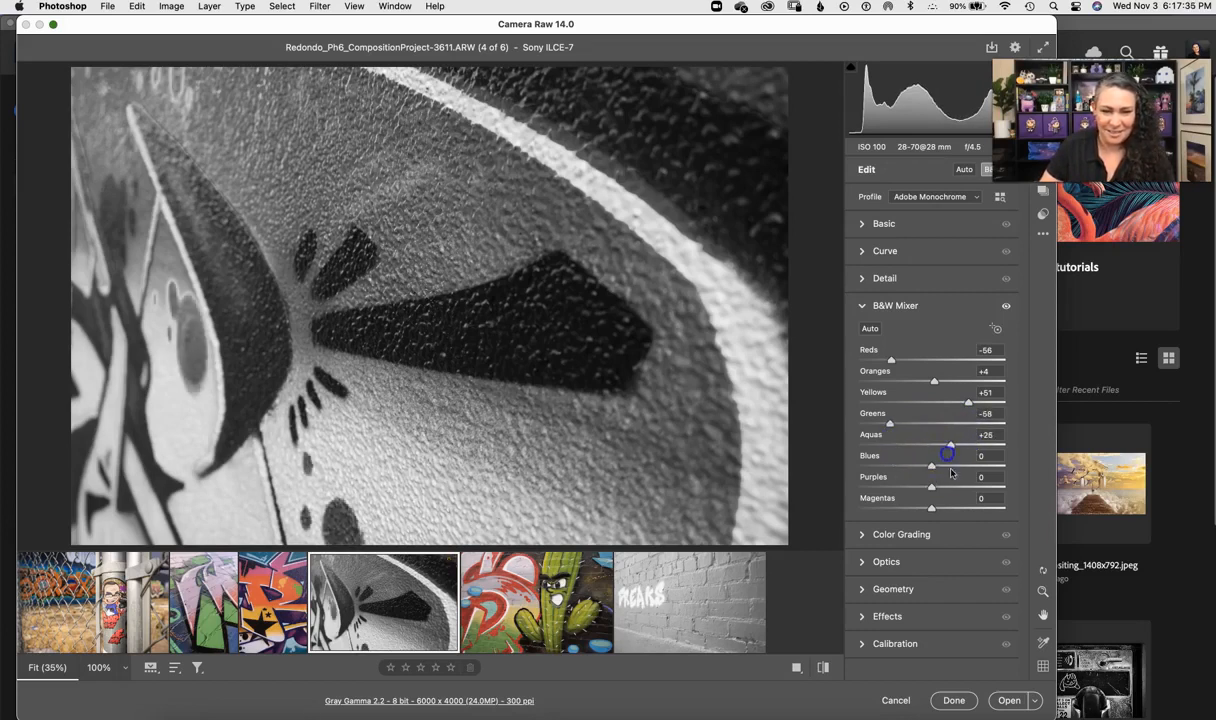
{"action": "left_click_drag", "start_coordinate": [931, 466], "coordinate": [880, 497]}
{"action": "left_click_drag", "start_coordinate": [931, 508], "coordinate": [896, 517]}
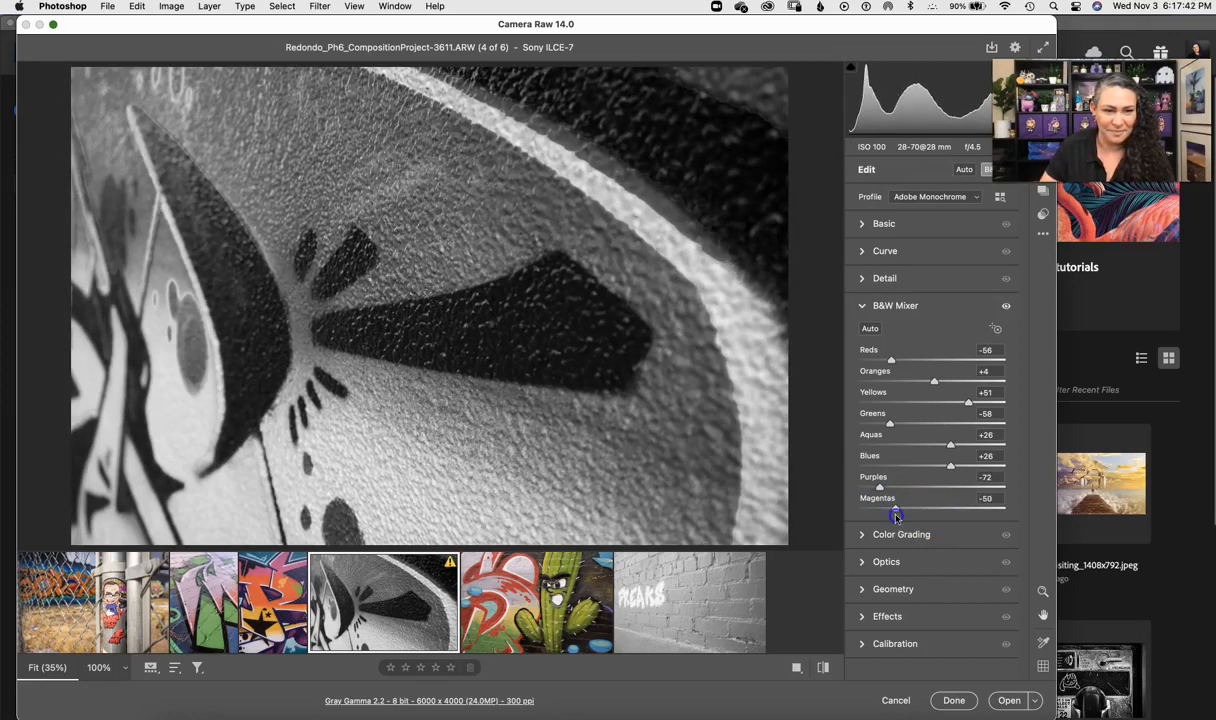
Step: Set the mural close-up's Exposure to +0.20, Contrast +38, Whites -8, Texture +100 and Clarity +100
{"action": "left_click", "coordinate": [866, 223]}
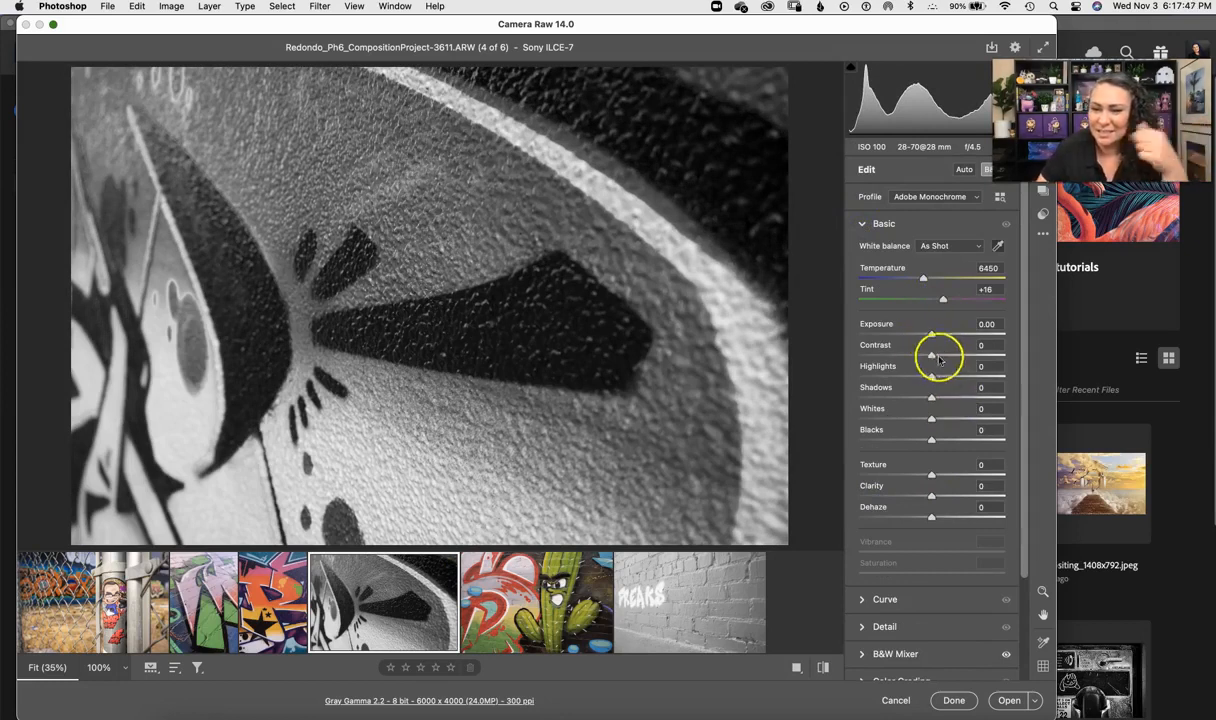
{"action": "mouse_move", "coordinate": [931, 358]}
{"action": "left_mouse_down"}
{"action": "mouse_move", "coordinate": [958, 359]}
{"action": "mouse_move", "coordinate": [933, 336]}
{"action": "left_mouse_up"}
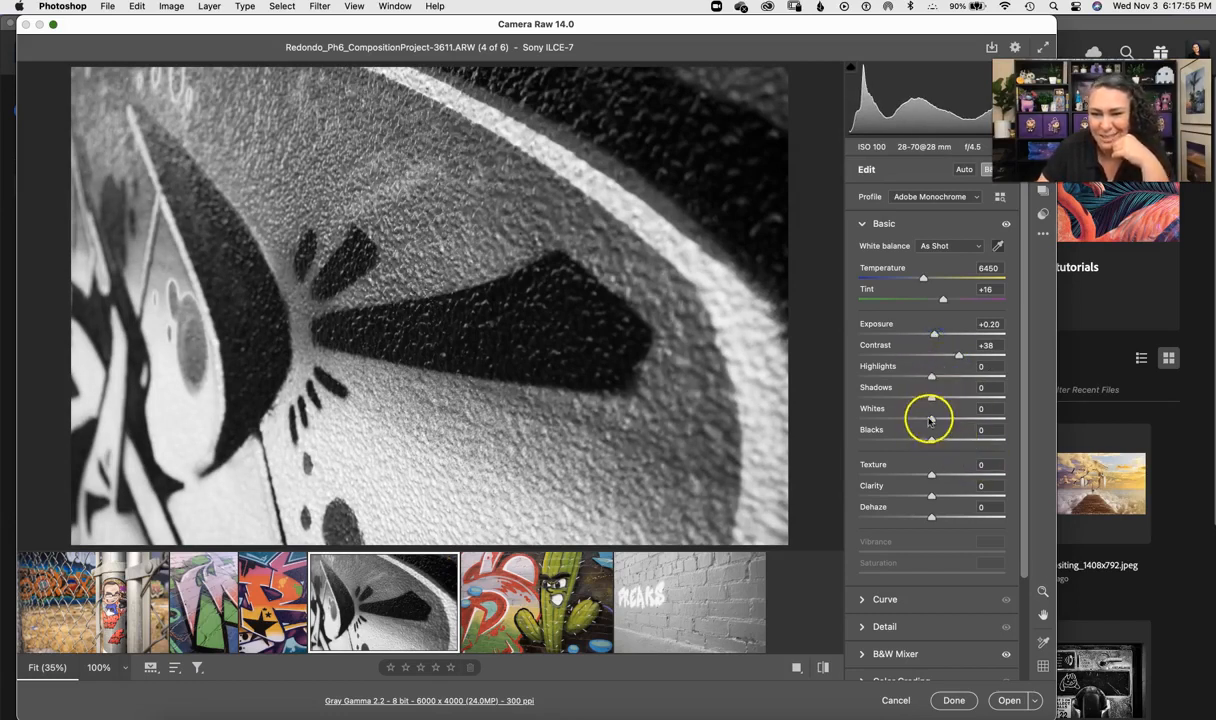
{"action": "left_click_drag", "start_coordinate": [940, 420], "coordinate": [912, 421]}
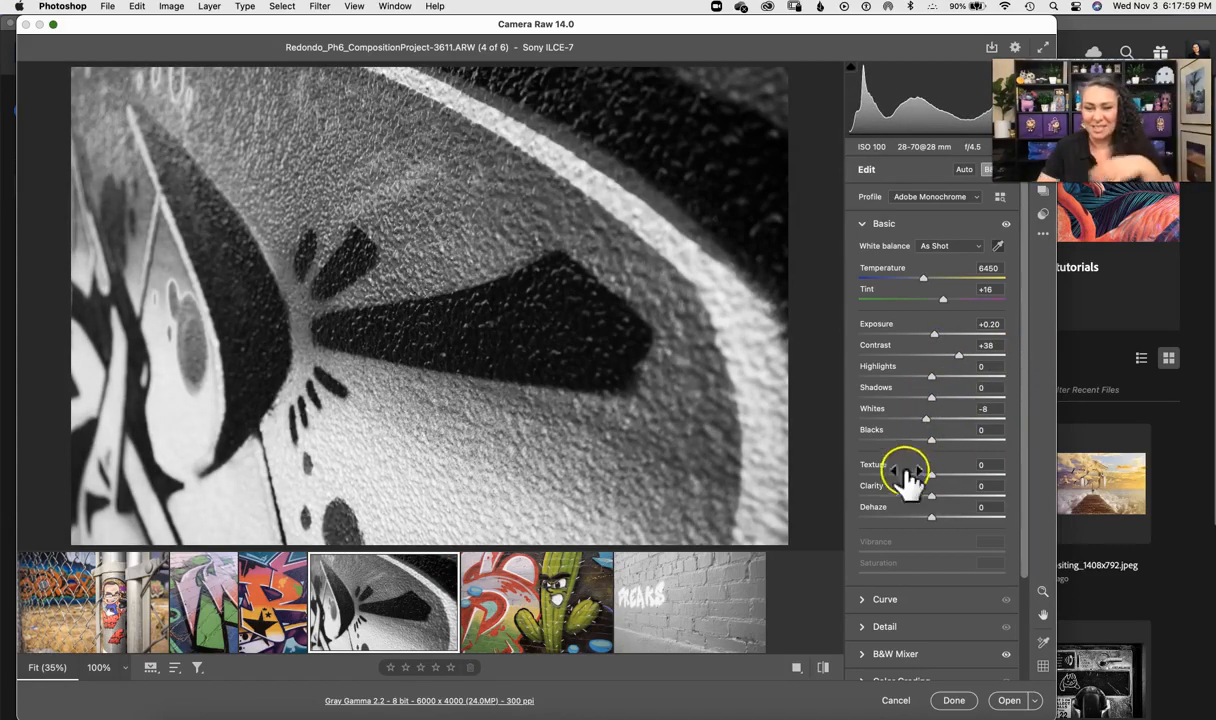
{"action": "left_click_drag", "start_coordinate": [944, 497], "coordinate": [1011, 503]}
{"action": "left_click_drag", "start_coordinate": [860, 477], "coordinate": [1030, 479]}
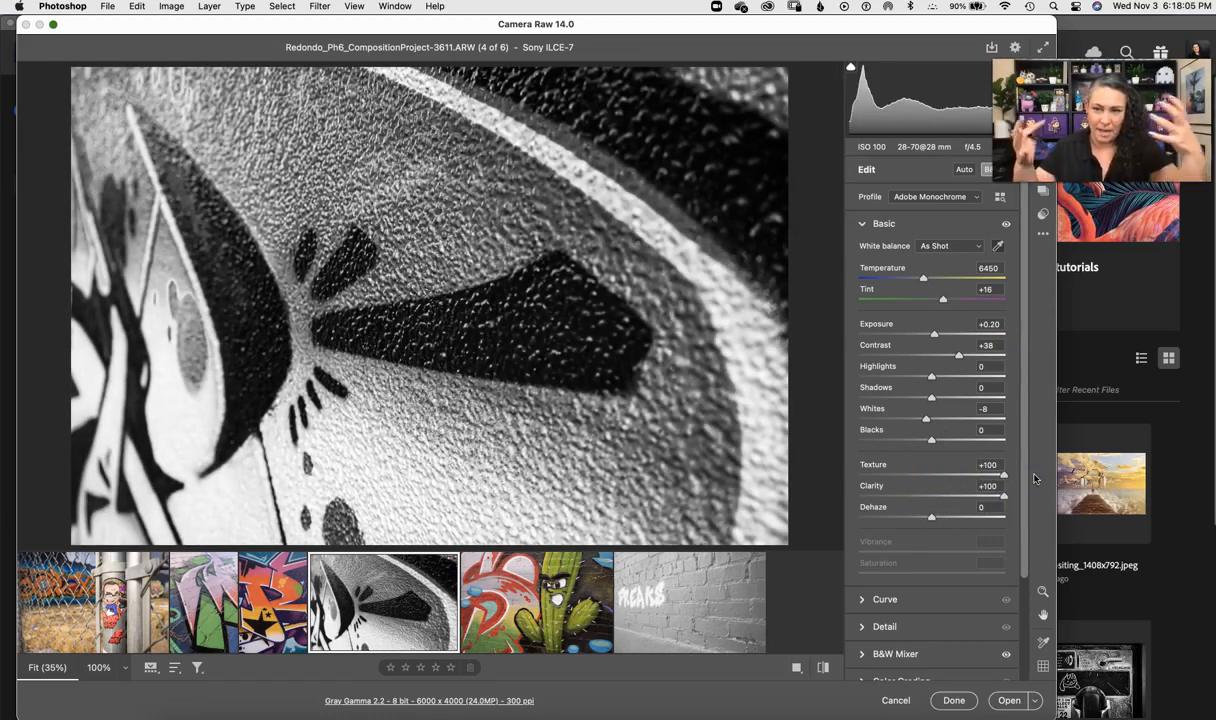
Step: Synchronize the mural close-up's settings across all six photos, also including Geometry, Crop, Spot Removal and Masking
{"action": "left_click_drag", "start_coordinate": [613, 27], "coordinate": [694, 27]}
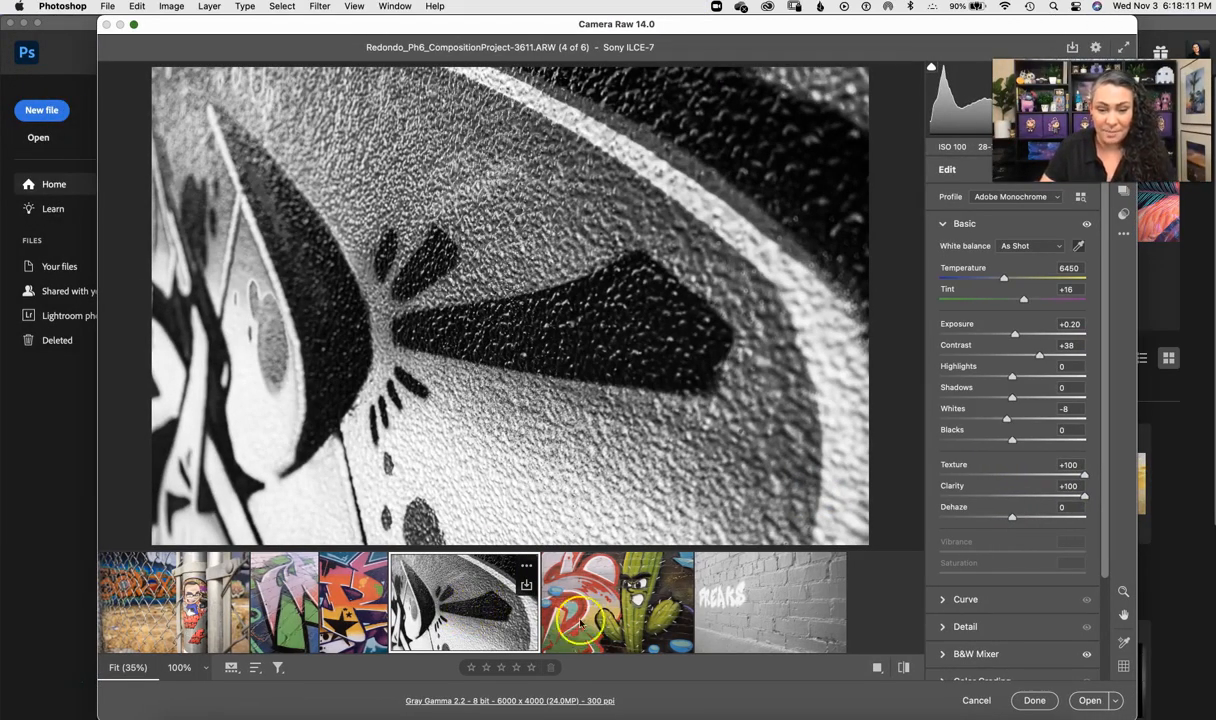
{"action": "left_click", "coordinate": [617, 602], "text": "super"}
{"action": "left_click", "coordinate": [742, 602], "text": "super"}
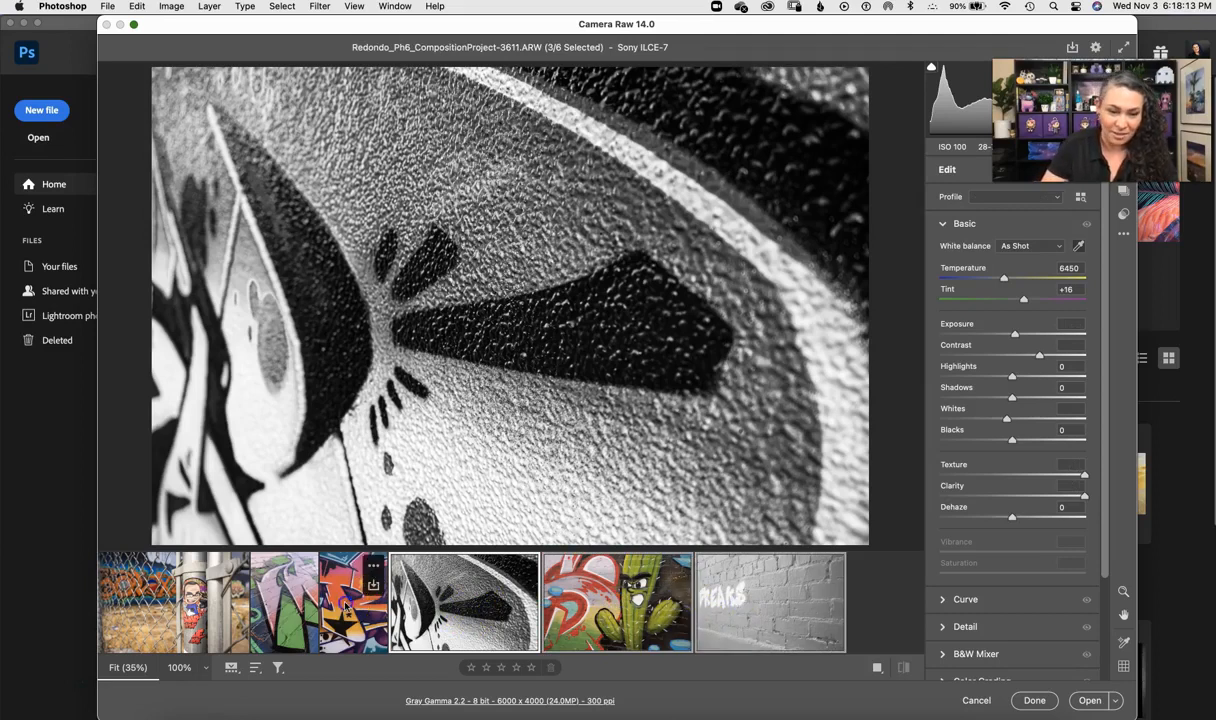
{"action": "left_click", "coordinate": [190, 610], "text": "shift"}
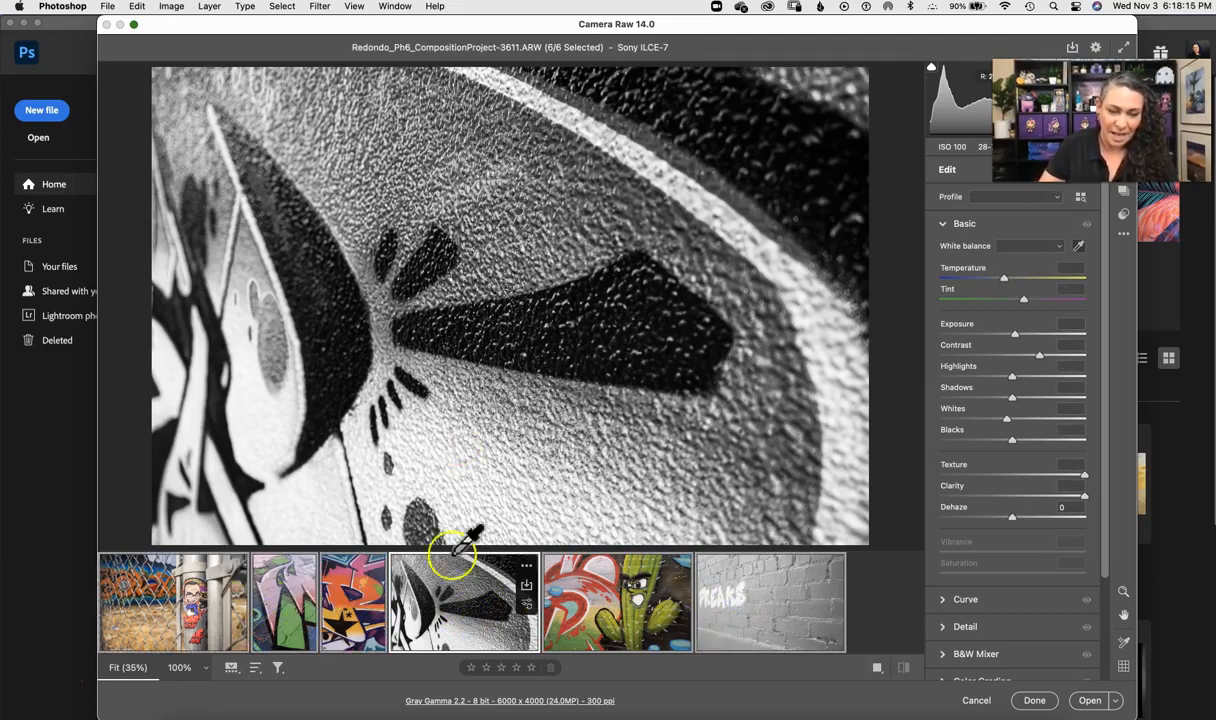
{"action": "right_click", "coordinate": [458, 598]}
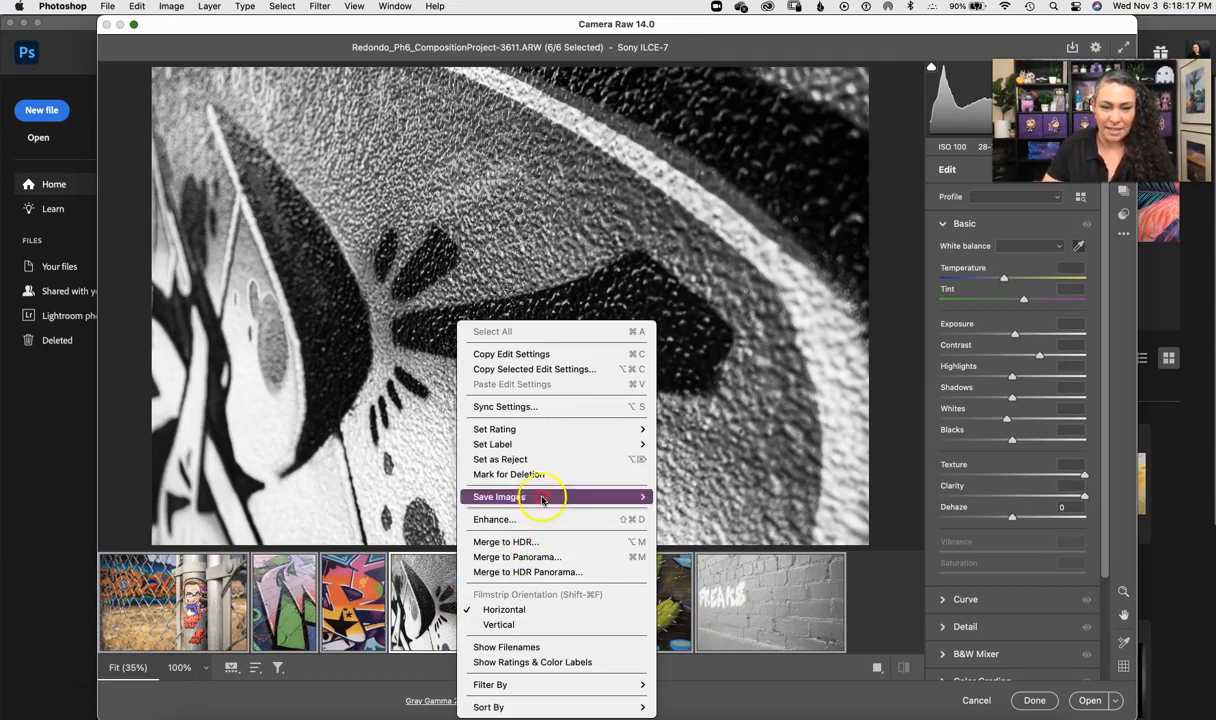
{"action": "left_click", "coordinate": [515, 406]}
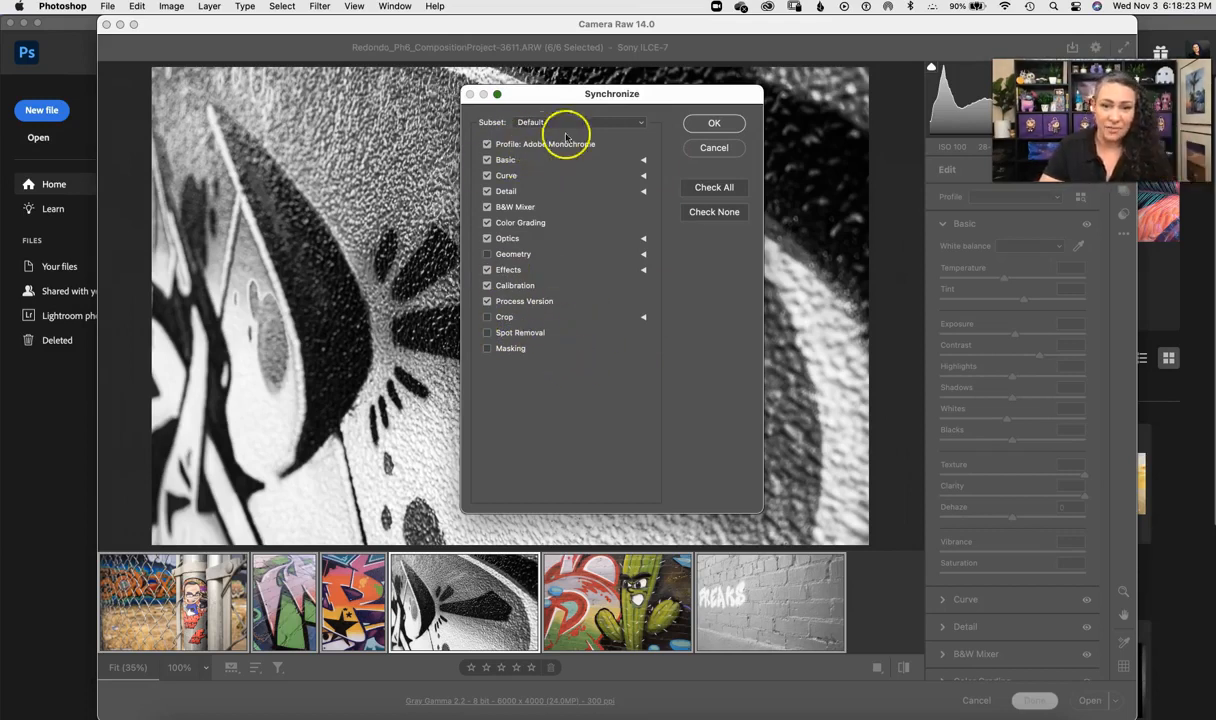
{"action": "left_click", "coordinate": [487, 317]}
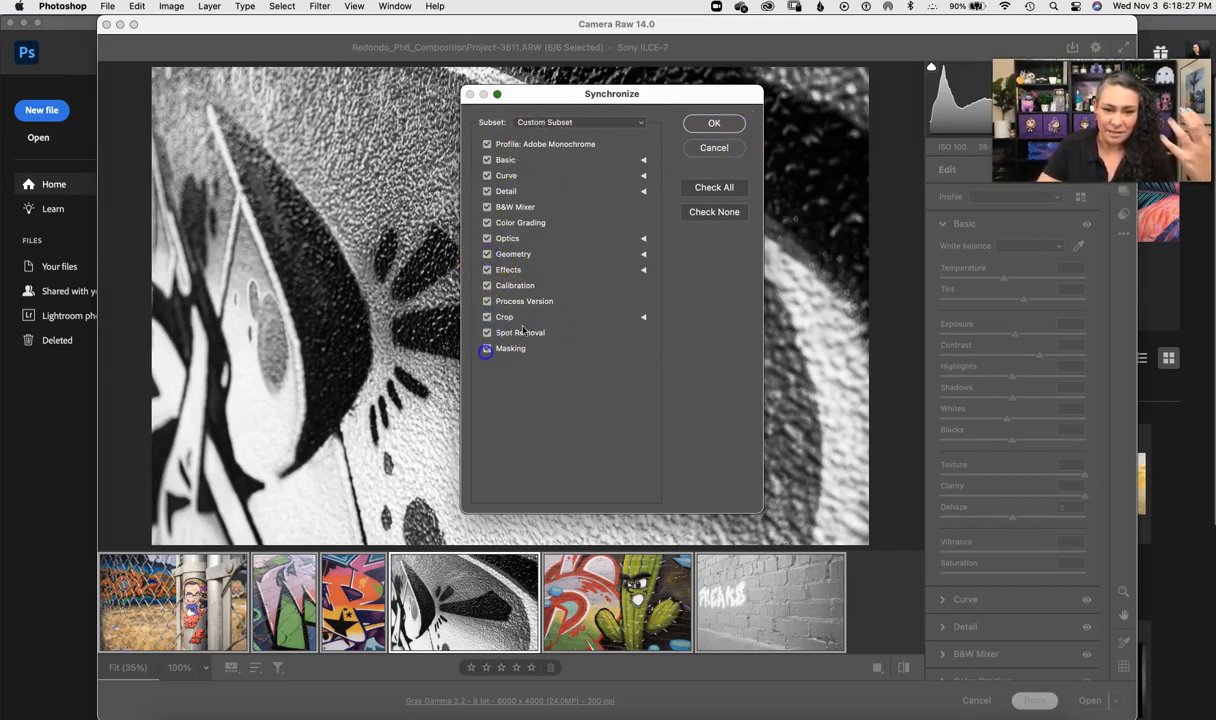
{"action": "left_click", "coordinate": [713, 124]}
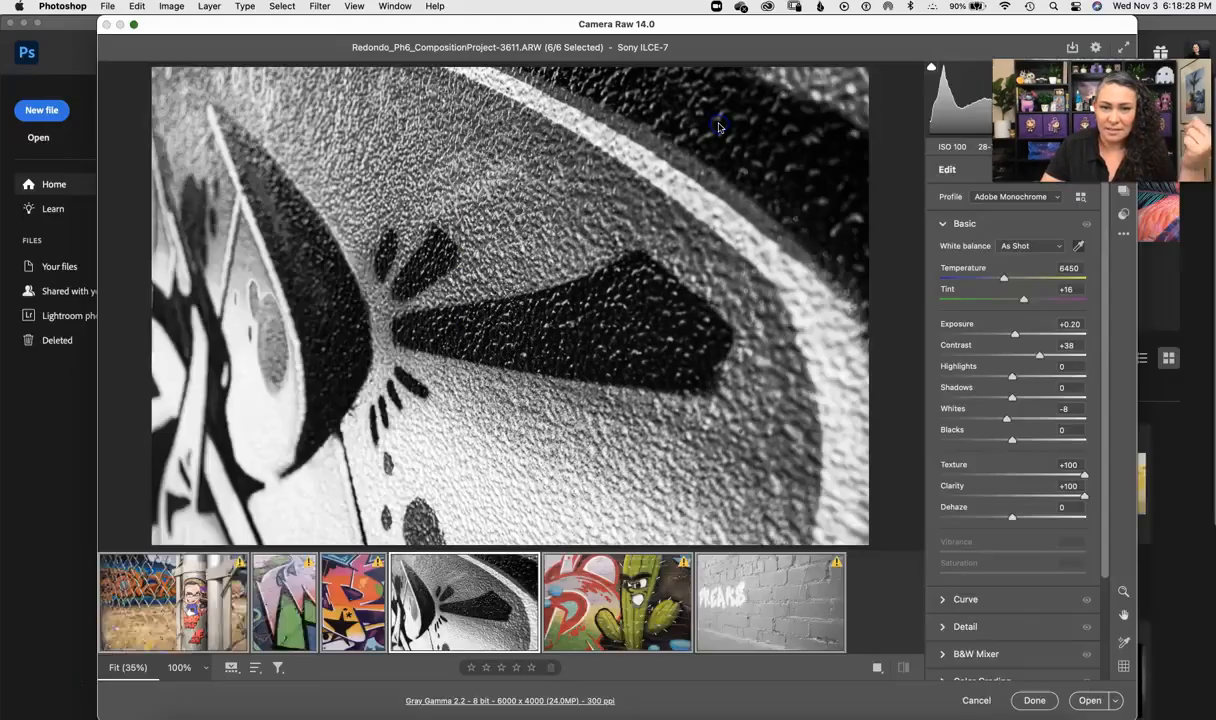
Step: Review the synchronized black and white treatment on the chain-link fence photo and the painted brick photo after it
{"action": "left_click", "coordinate": [173, 604]}
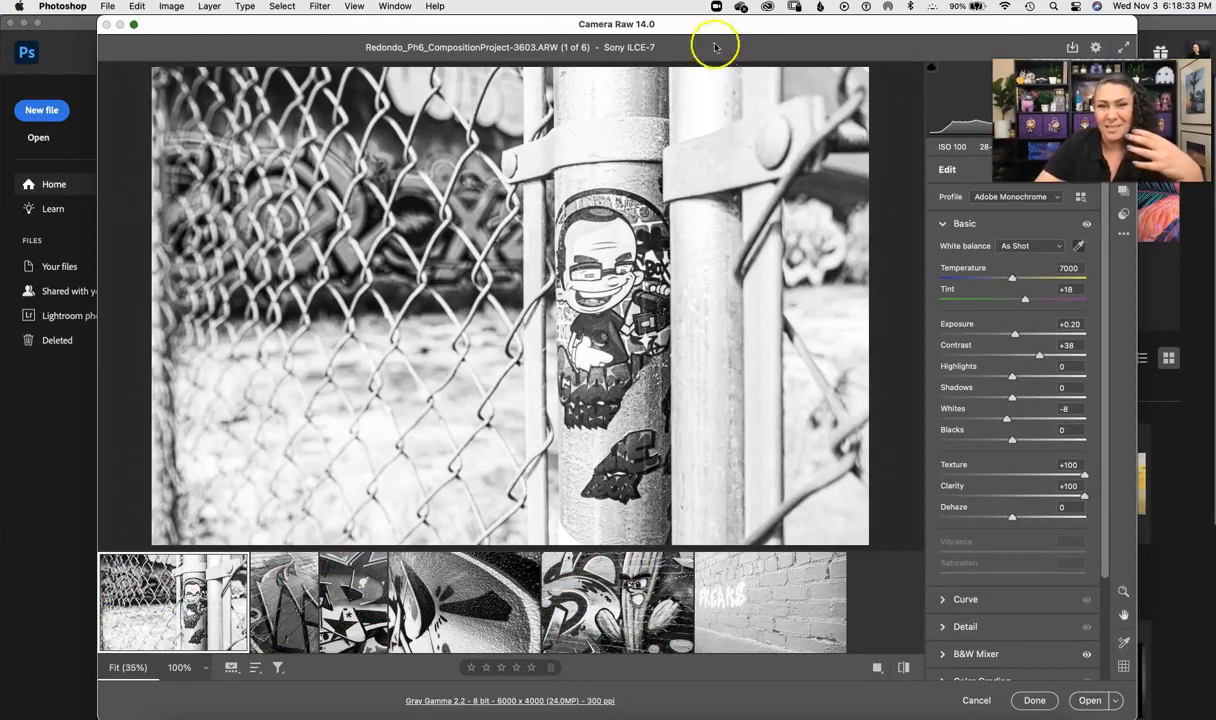
{"action": "left_click_drag", "start_coordinate": [741, 17], "coordinate": [652, 18]}
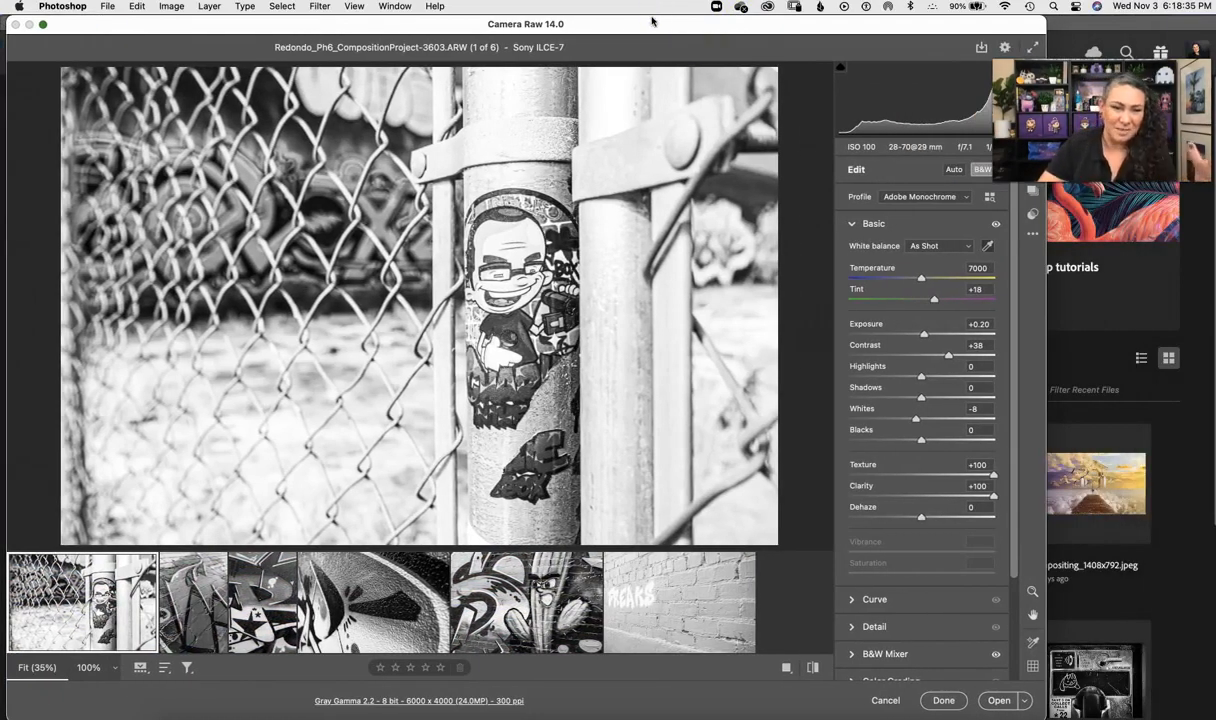
{"action": "key", "text": "Right"}
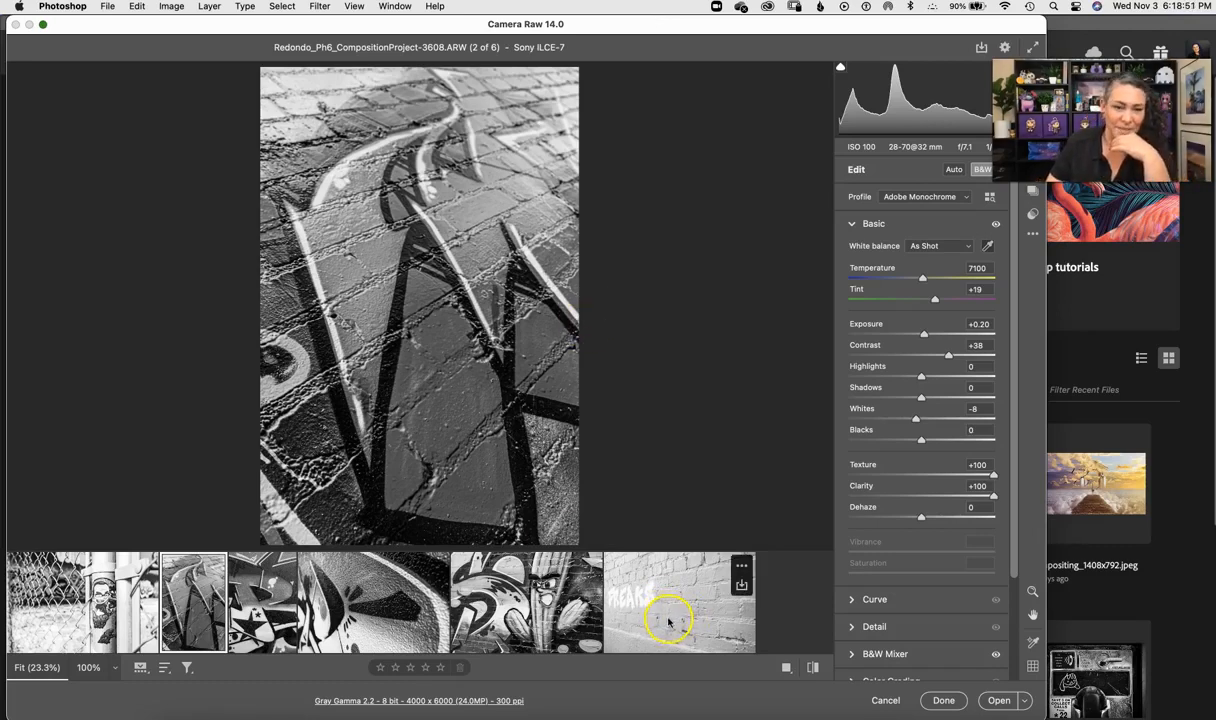
Step: Return the second photo, the painted brick mural, to color and reset its Whites, Contrast and Exposure to 0
{"action": "left_click", "coordinate": [981, 170]}
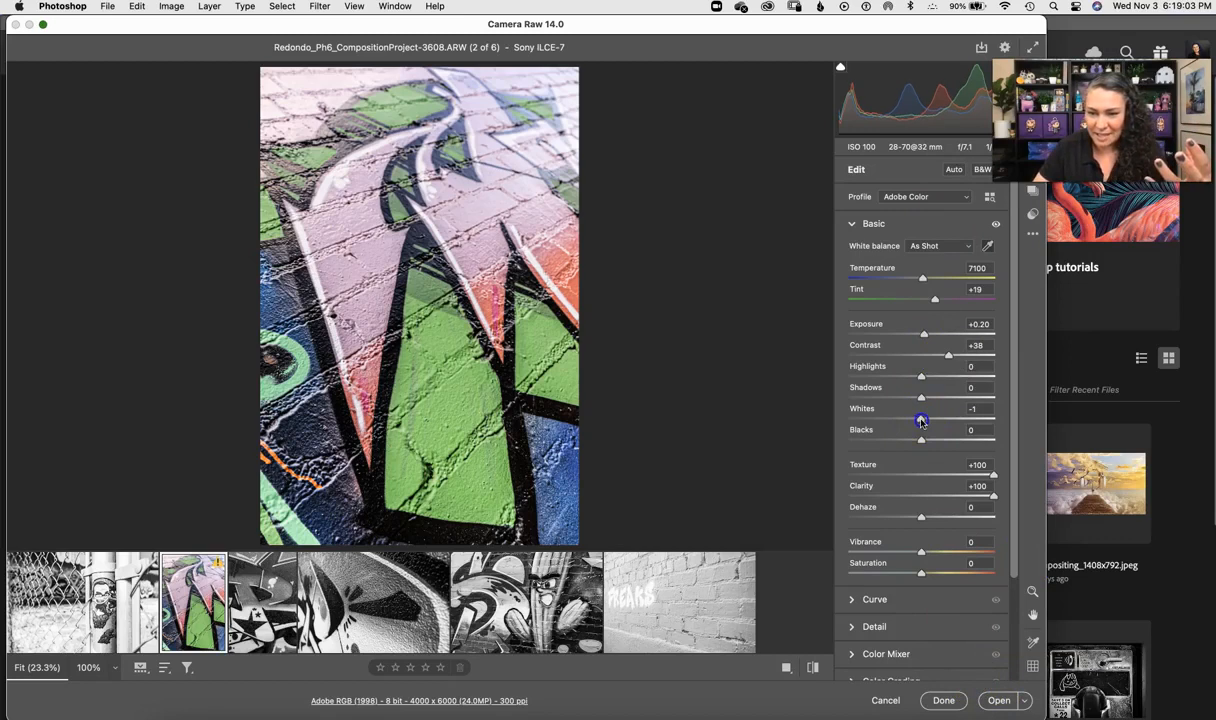
{"action": "left_click", "coordinate": [863, 412]}
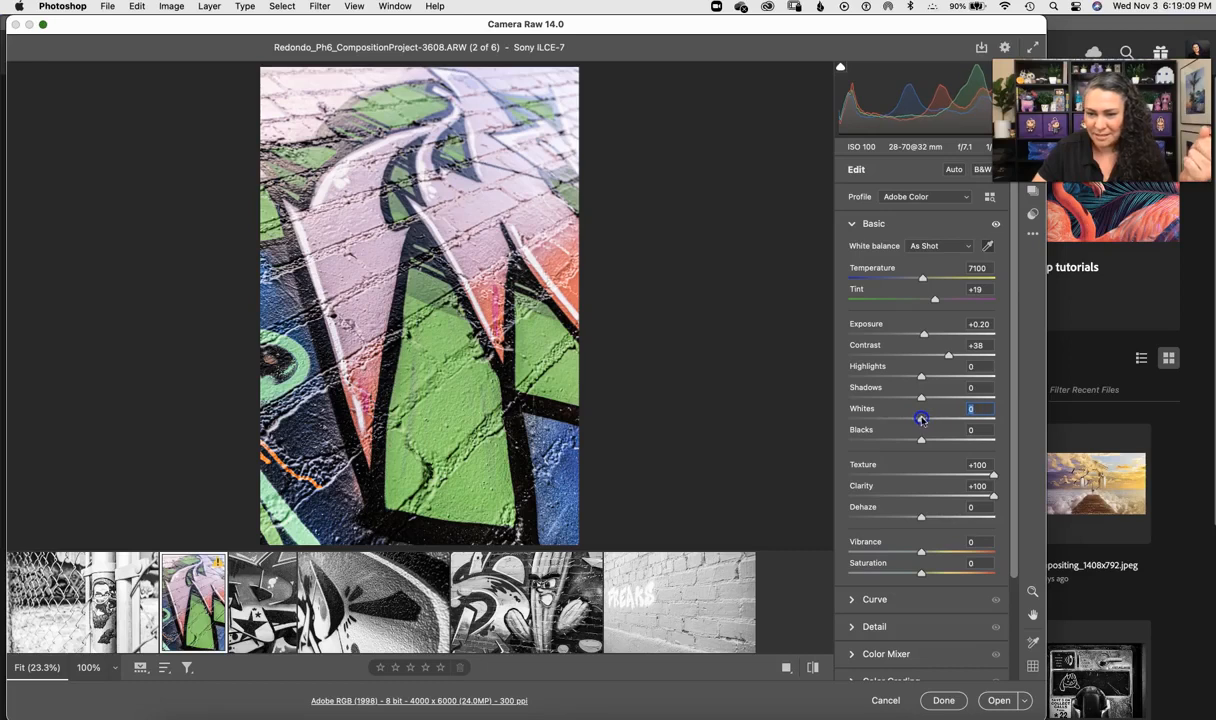
{"action": "double_click", "coordinate": [947, 358]}
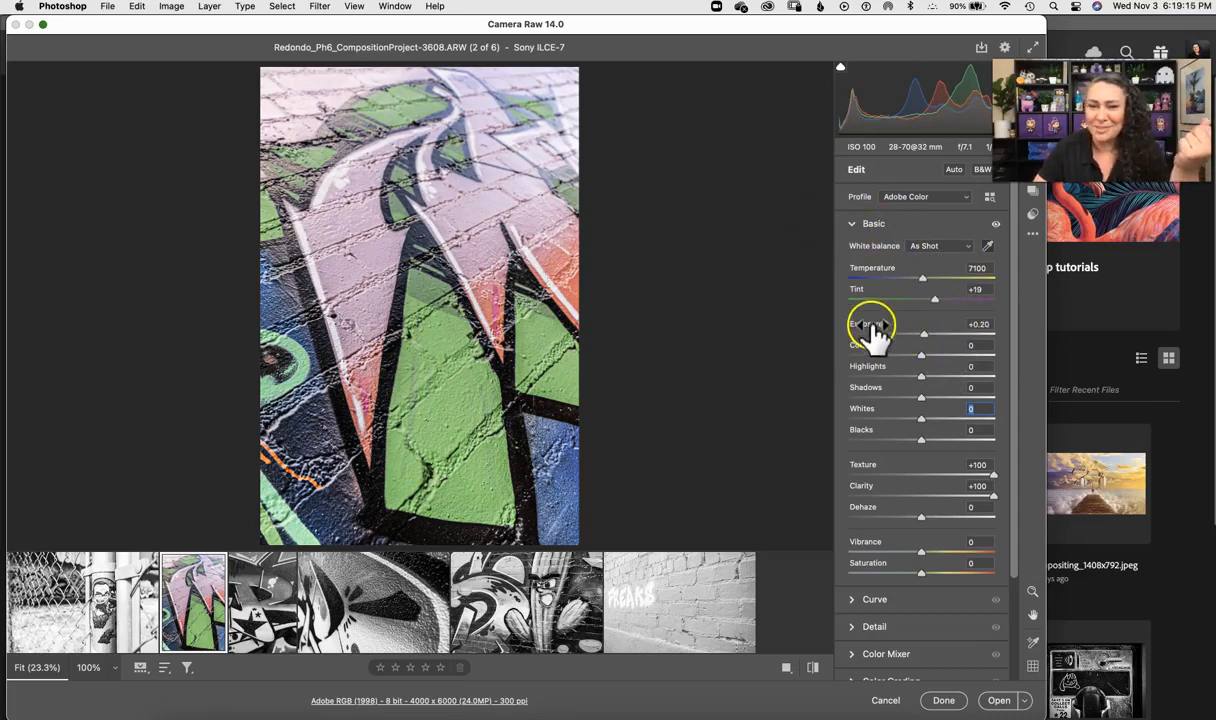
{"action": "mouse_move", "coordinate": [868, 332]}
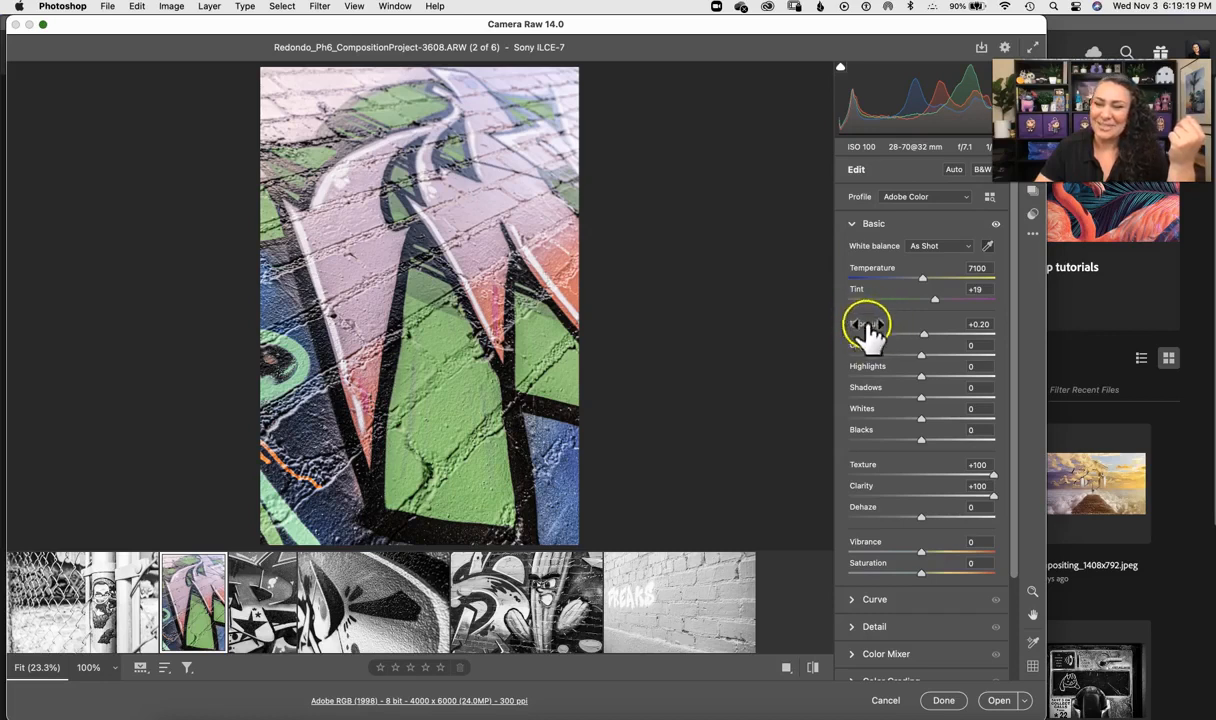
{"action": "double_click", "coordinate": [924, 337]}
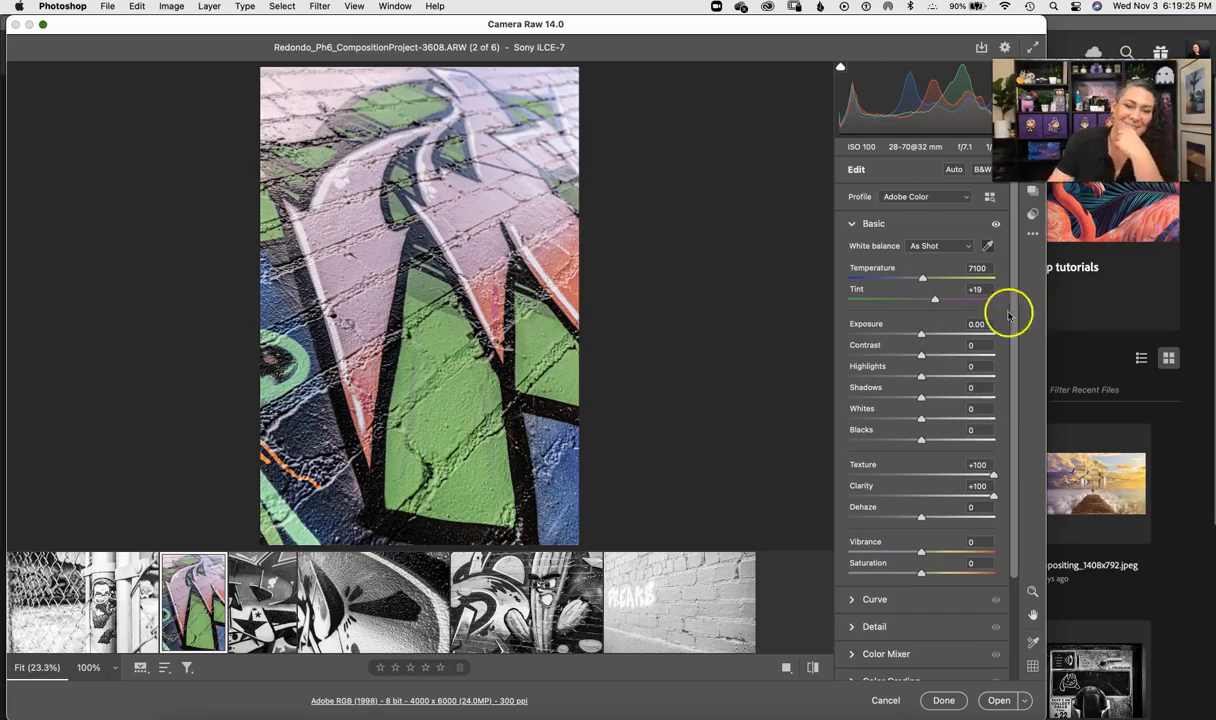
{"action": "mouse_move", "coordinate": [672, 24]}
{"action": "left_mouse_down"}
{"action": "mouse_move", "coordinate": [742, 14]}
{"action": "mouse_move", "coordinate": [666, 6]}
{"action": "left_mouse_up"}
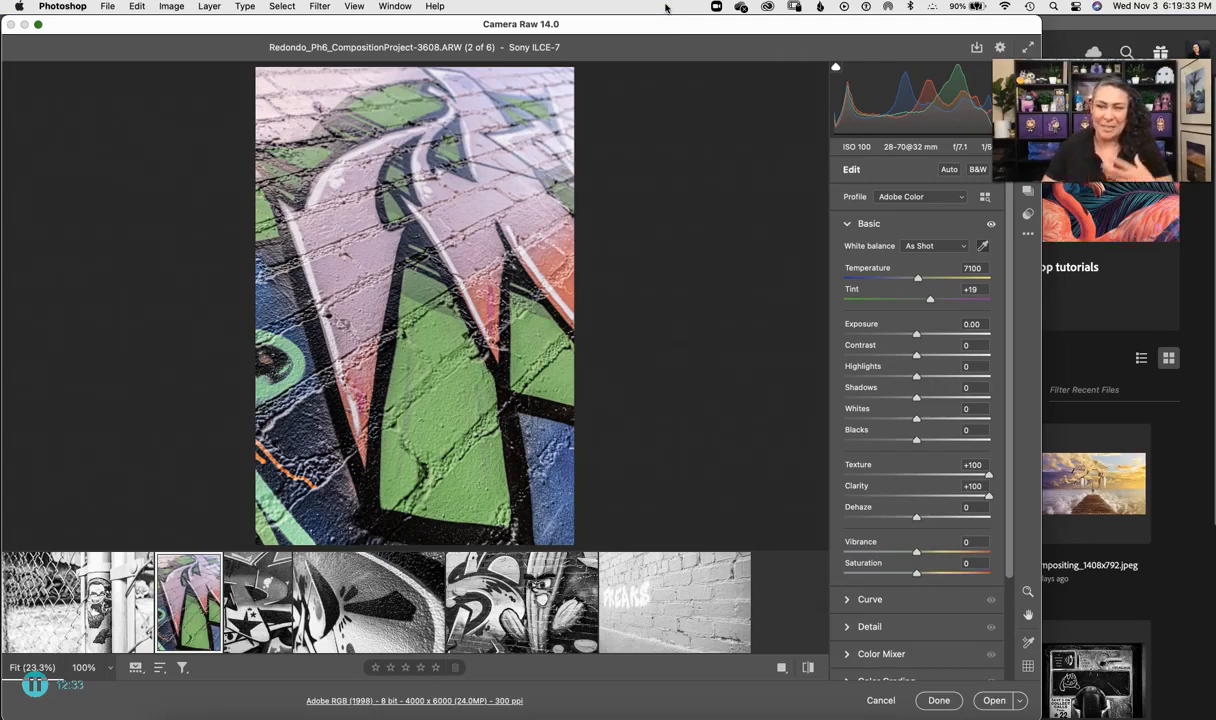
{"action": "left_click_drag", "start_coordinate": [1008, 296], "coordinate": [1019, 246]}
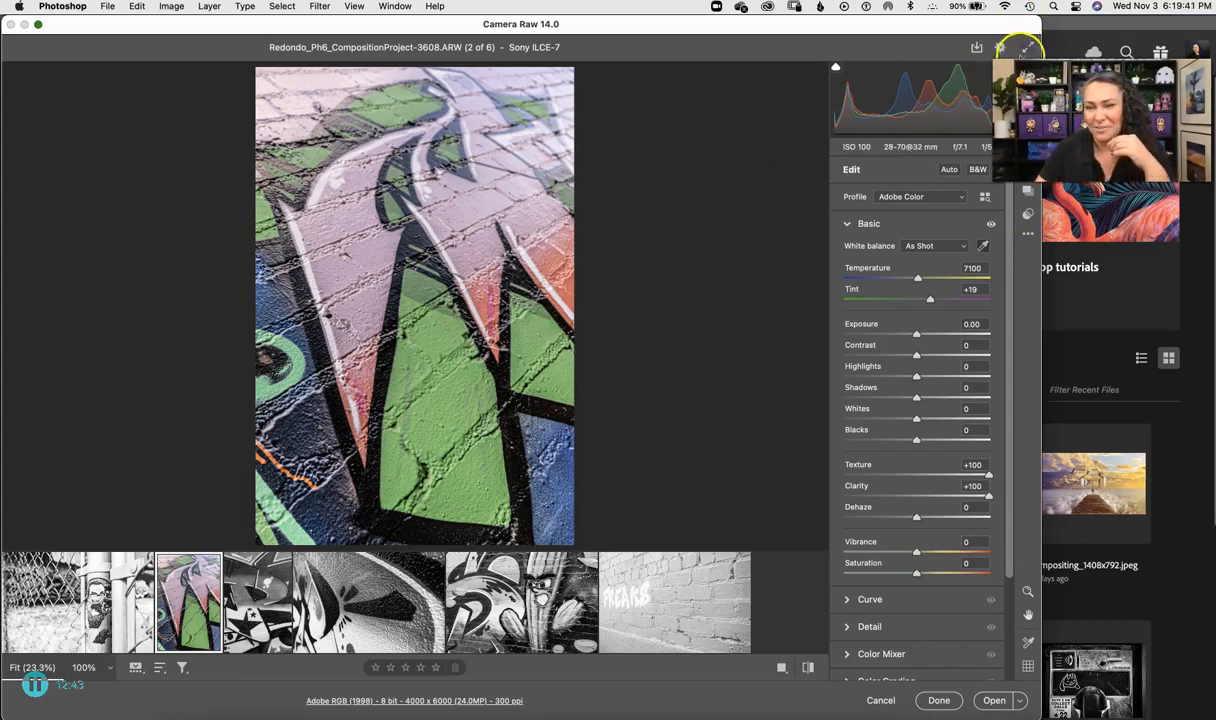
{"action": "left_click", "coordinate": [983, 245]}
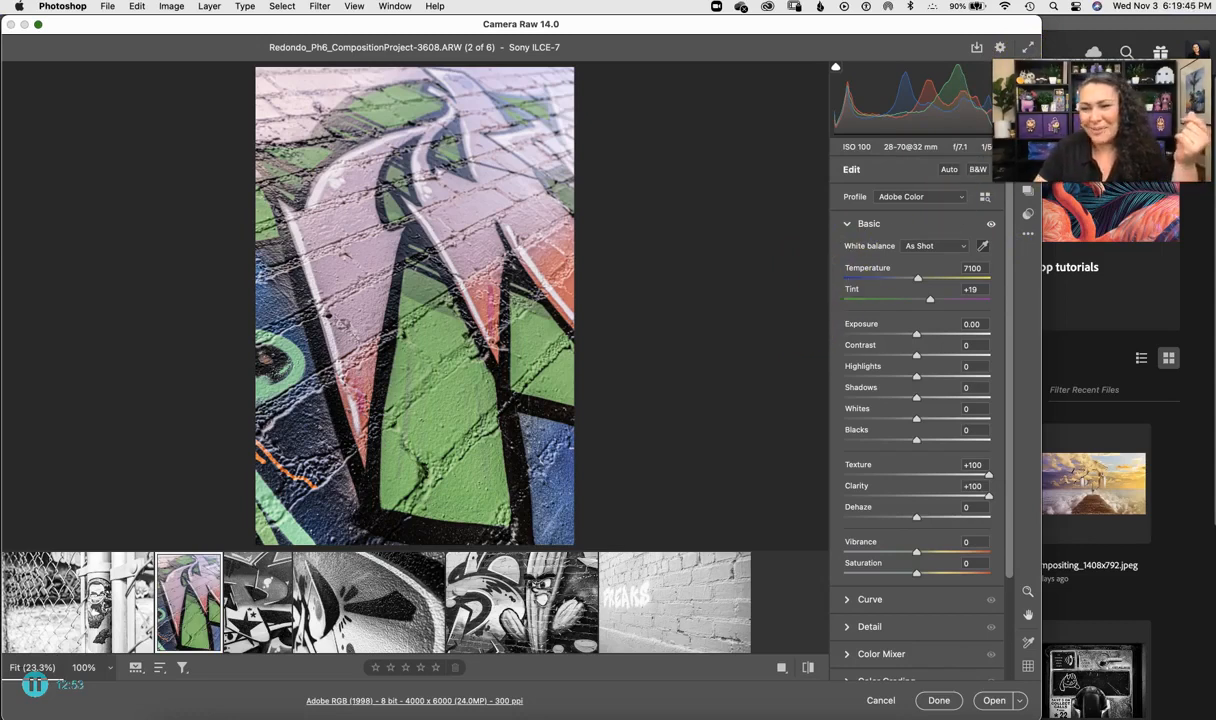